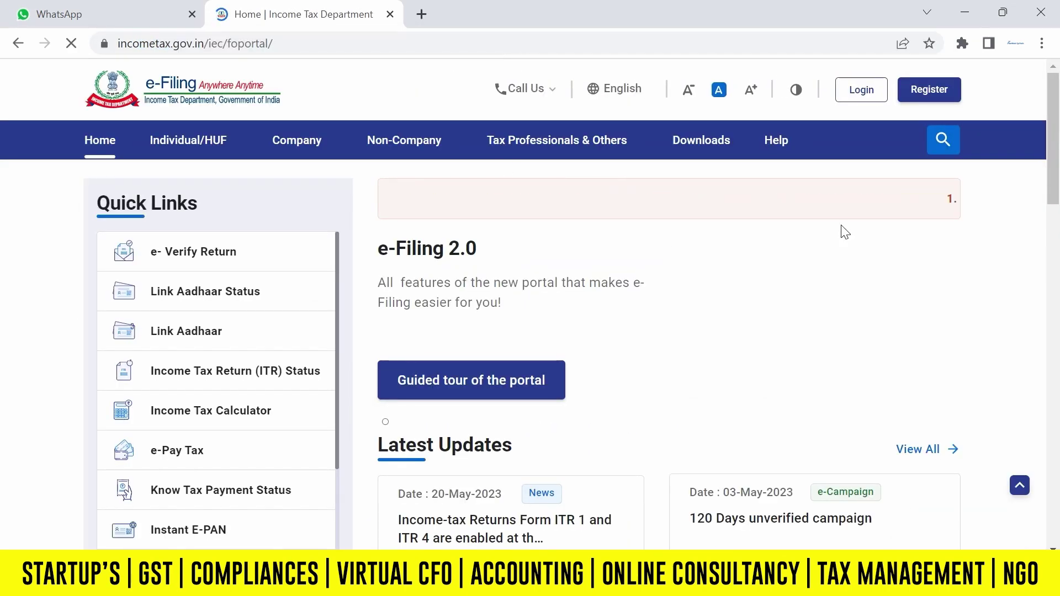
Log in to the e-Filing account with the user ID and saved password, confirming the secure access message.
left_click(859, 91)
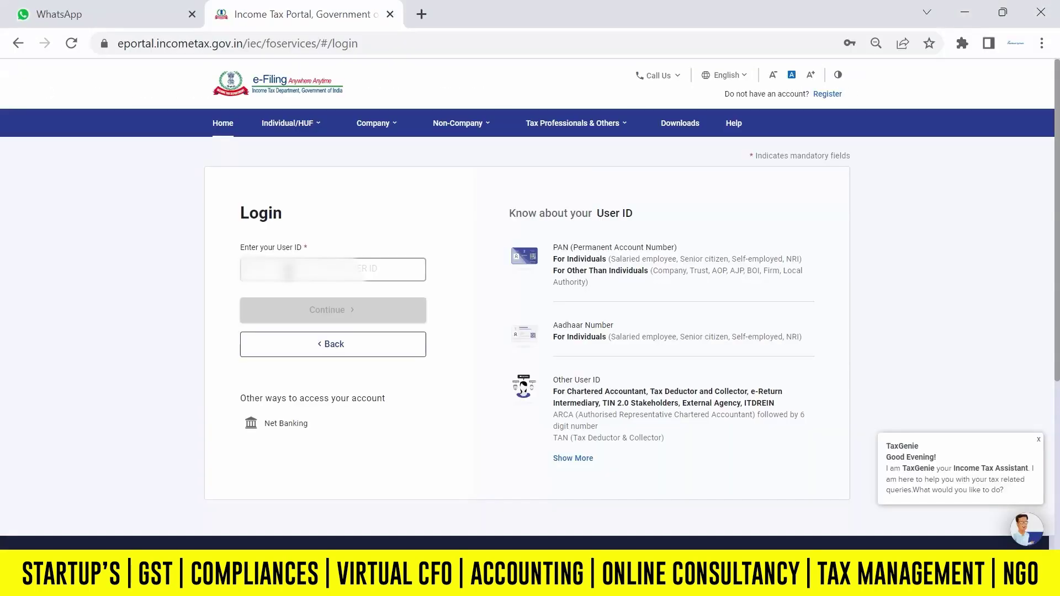
left_click(318, 314)
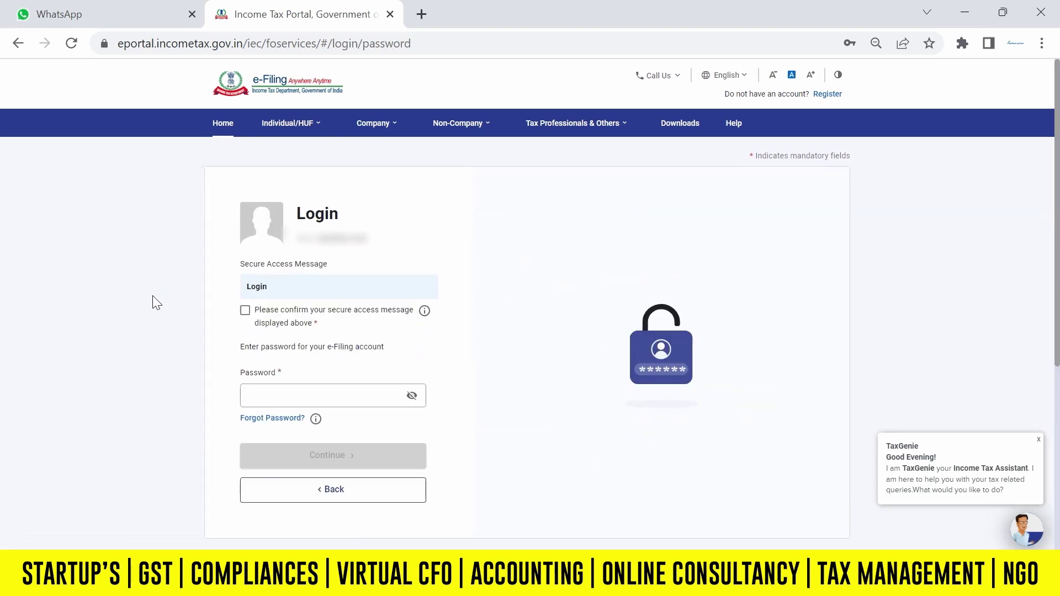
left_click(244, 310)
left_click(299, 395)
left_click(142, 404)
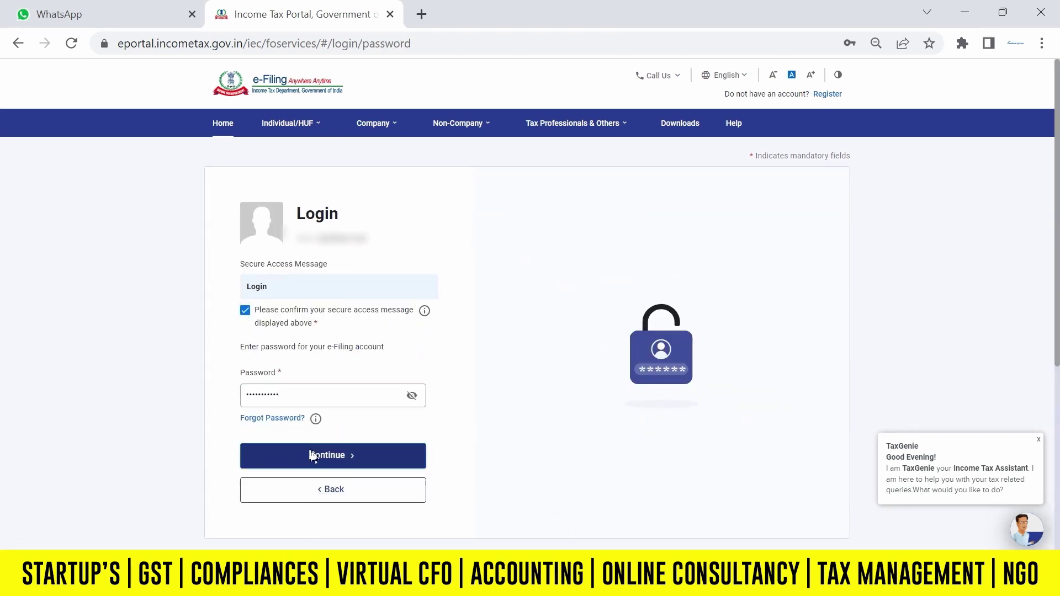
left_click(310, 457)
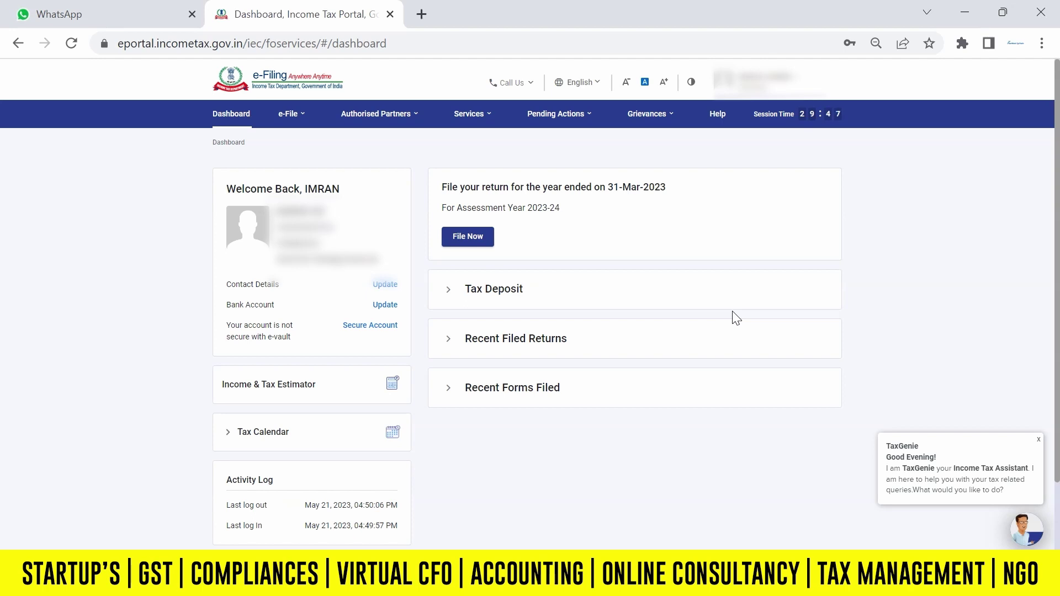
Go from View Form 26AS to the TRACES tax credit statement page, accepting the disclaimer and usage terms.
left_click(300, 121)
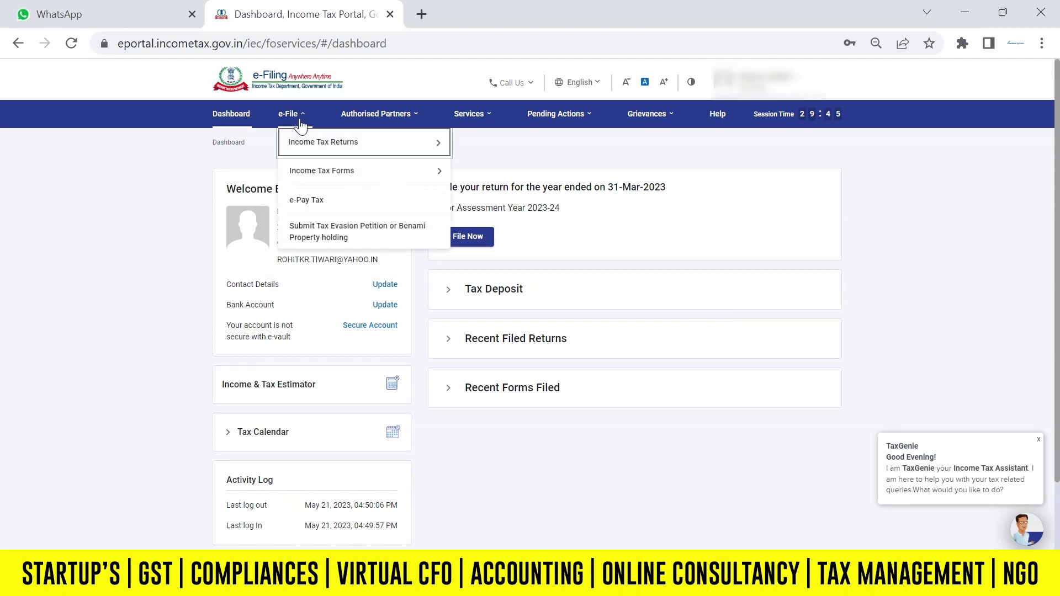
mouse_move(331, 142)
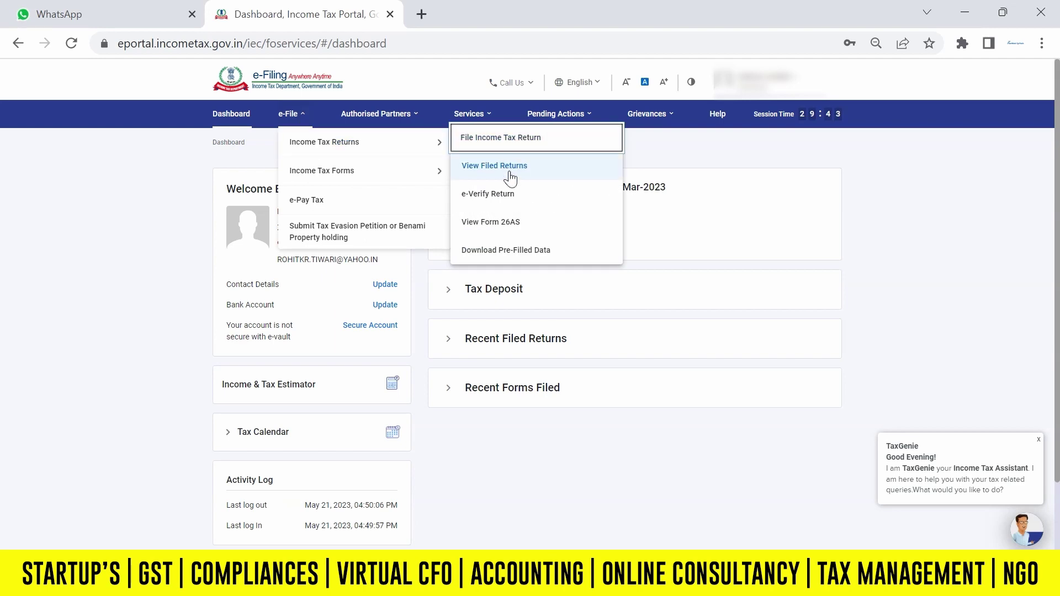
left_click(496, 224)
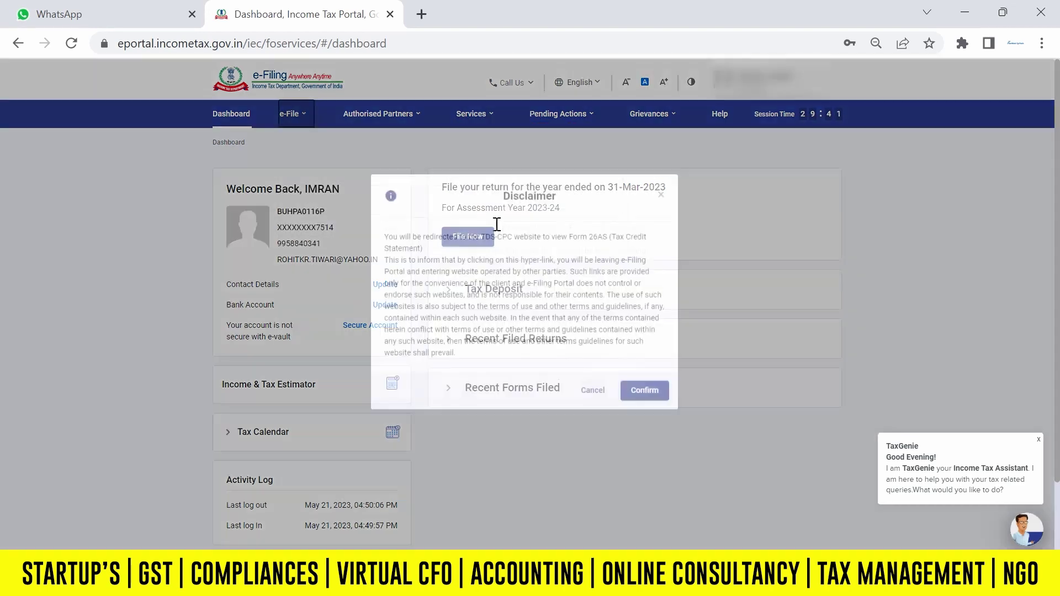
left_click(641, 406)
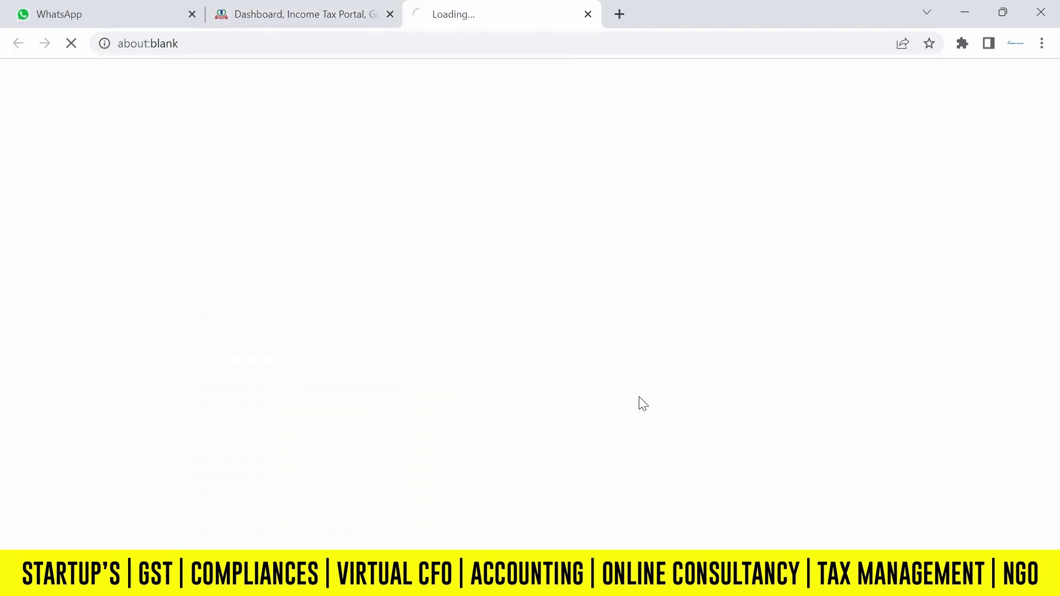
left_click(248, 314)
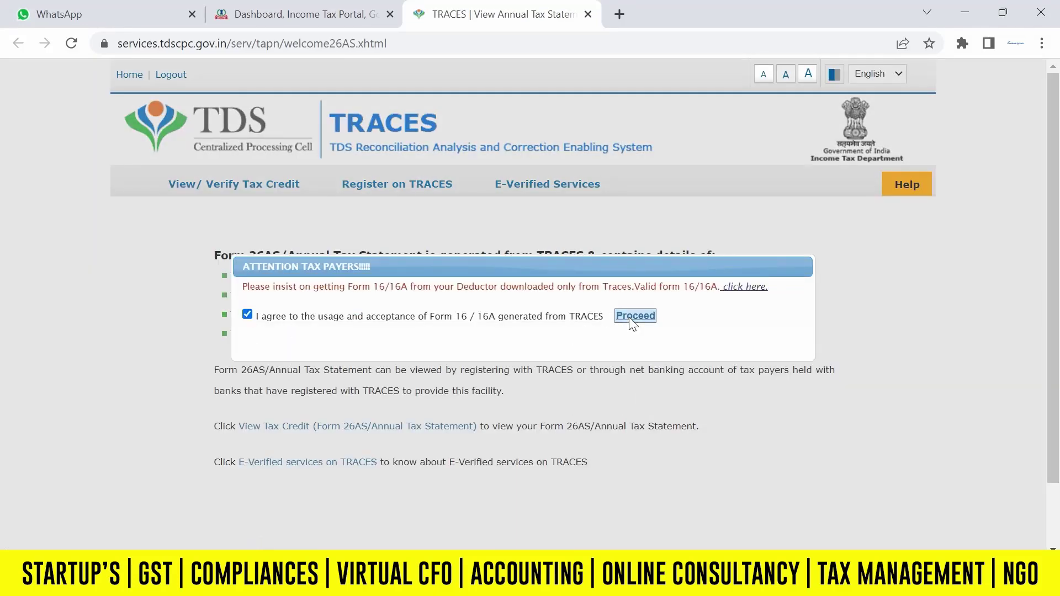
left_click(630, 325)
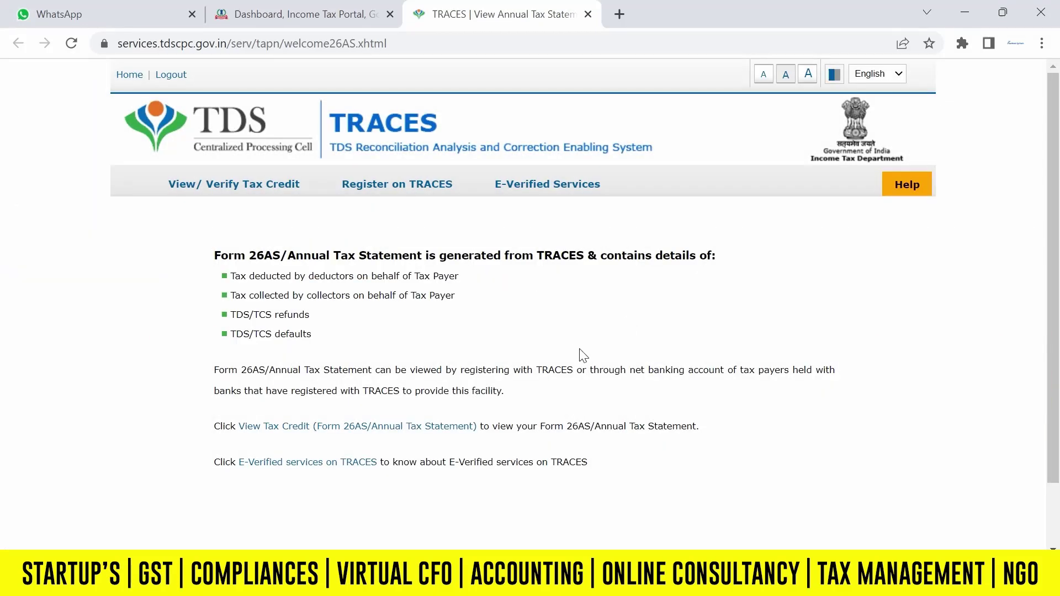
left_click(434, 428)
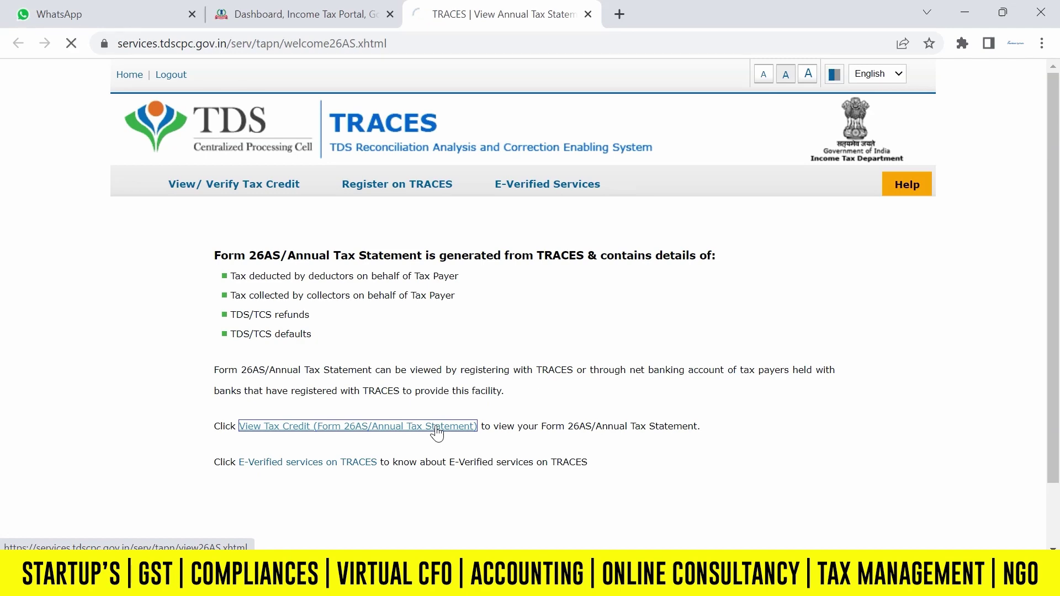
View the 2023-24 Form 26AS as HTML, export it as PDF, and return to the dashboard.
left_click(584, 269)
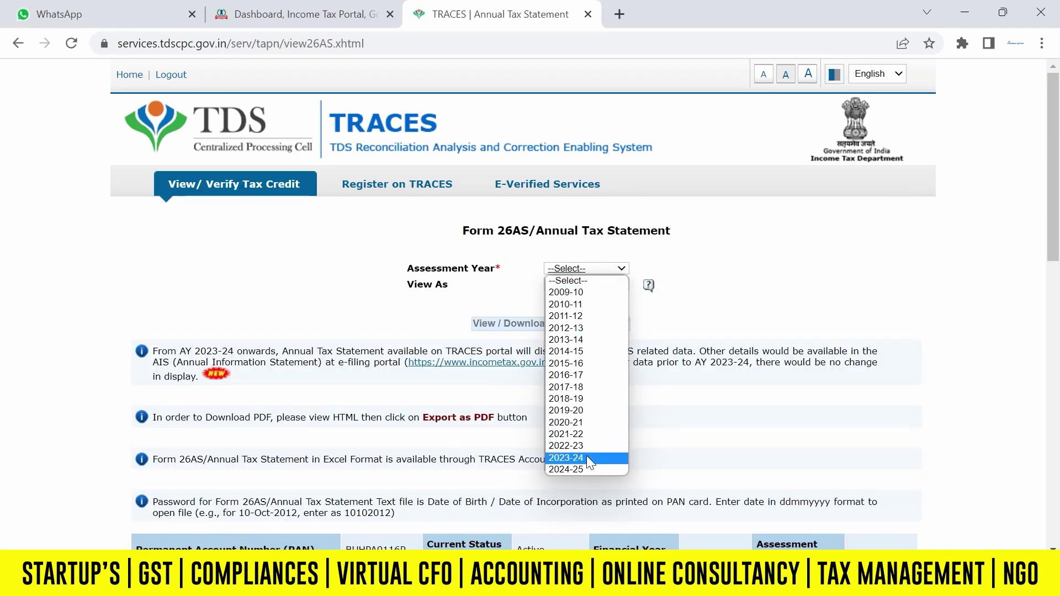
left_click(566, 457)
left_click(557, 285)
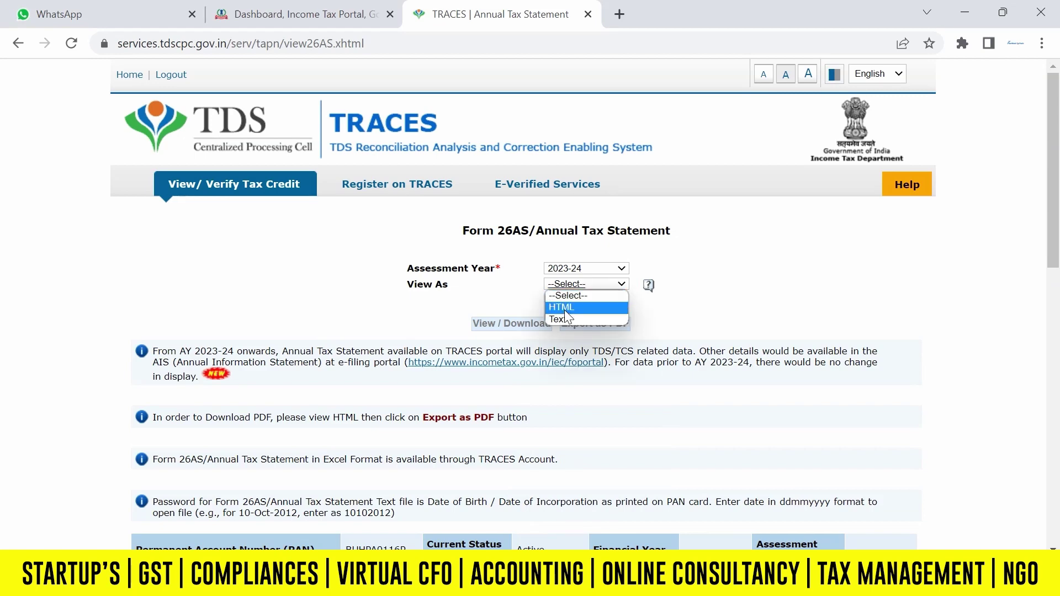
left_click(562, 307)
left_click(525, 325)
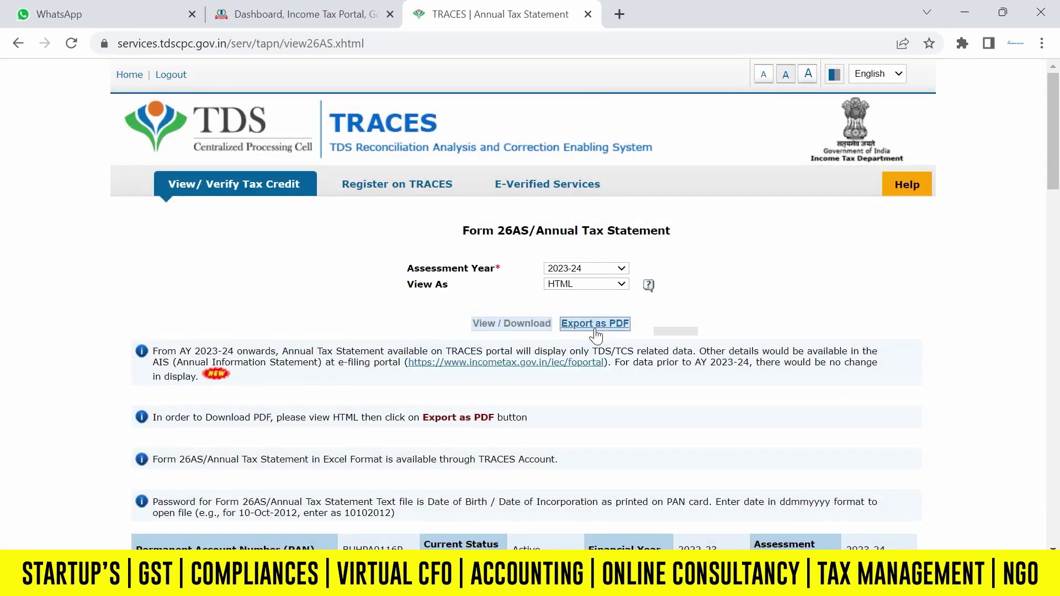
left_click(595, 325)
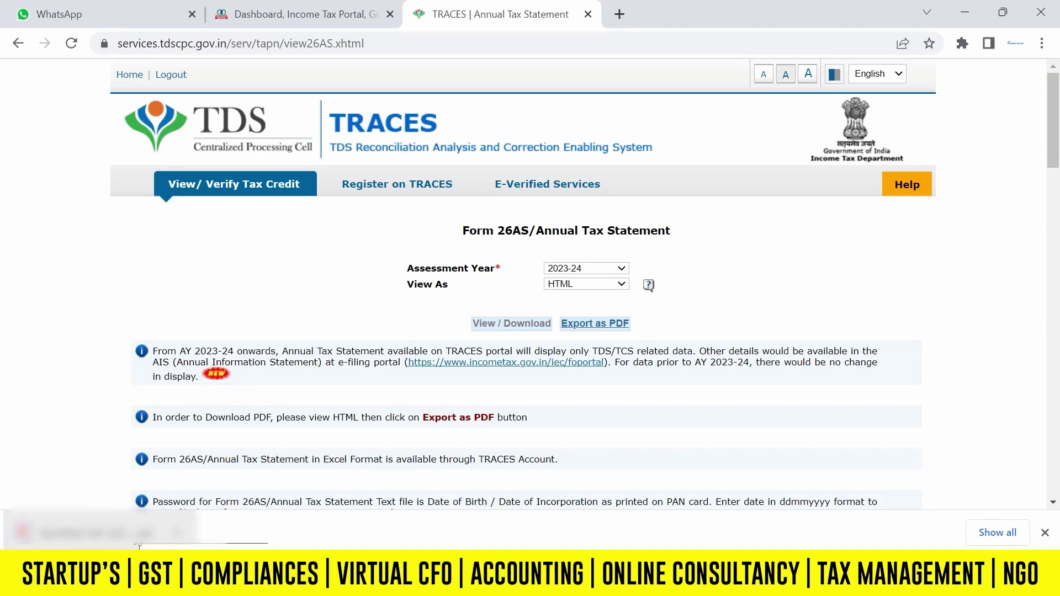
left_click(1046, 534)
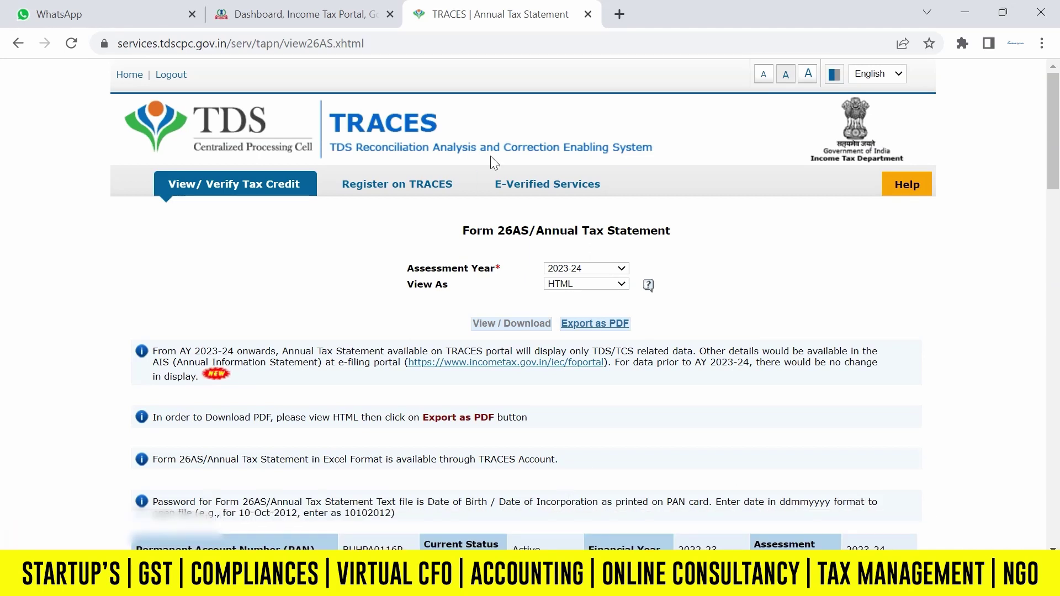
left_click(309, 16)
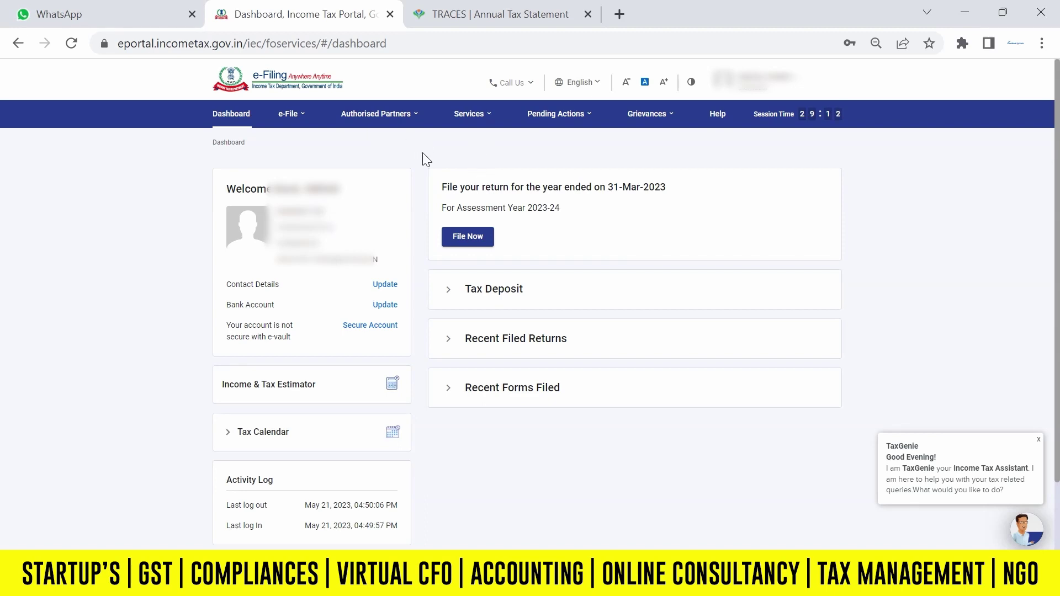
Launch the AIS Compliance Portal and open the detailed Annual Information Statement for F.Y. 2022-23.
left_click(288, 113)
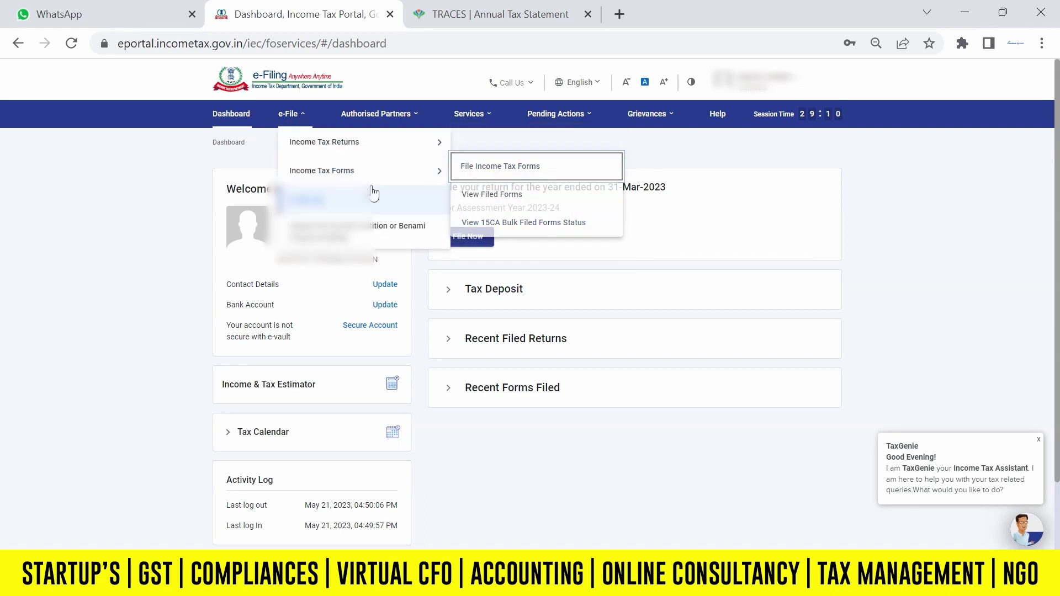
mouse_move(500, 112)
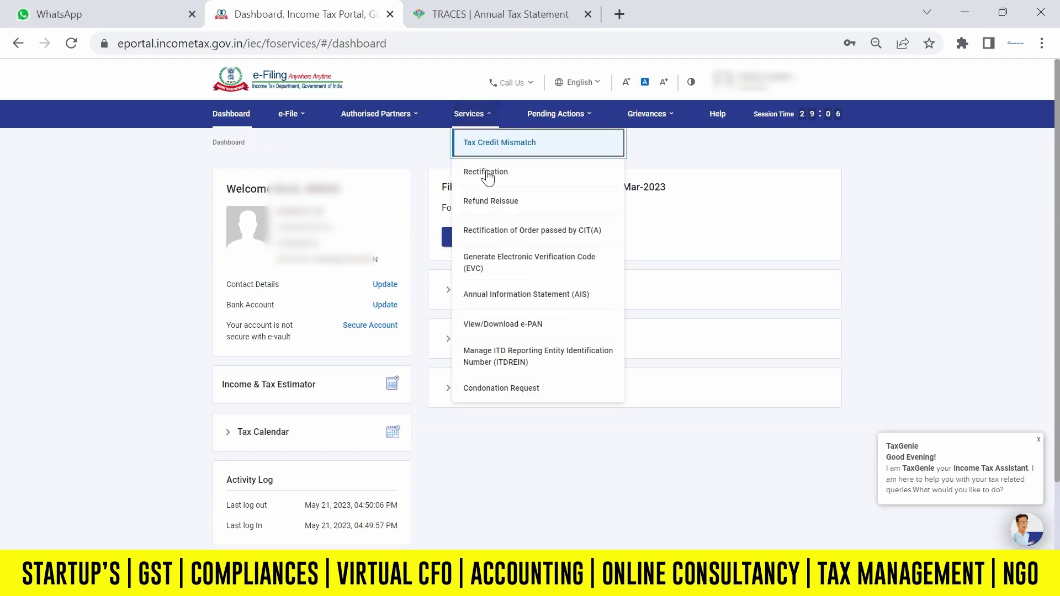
left_click(540, 294)
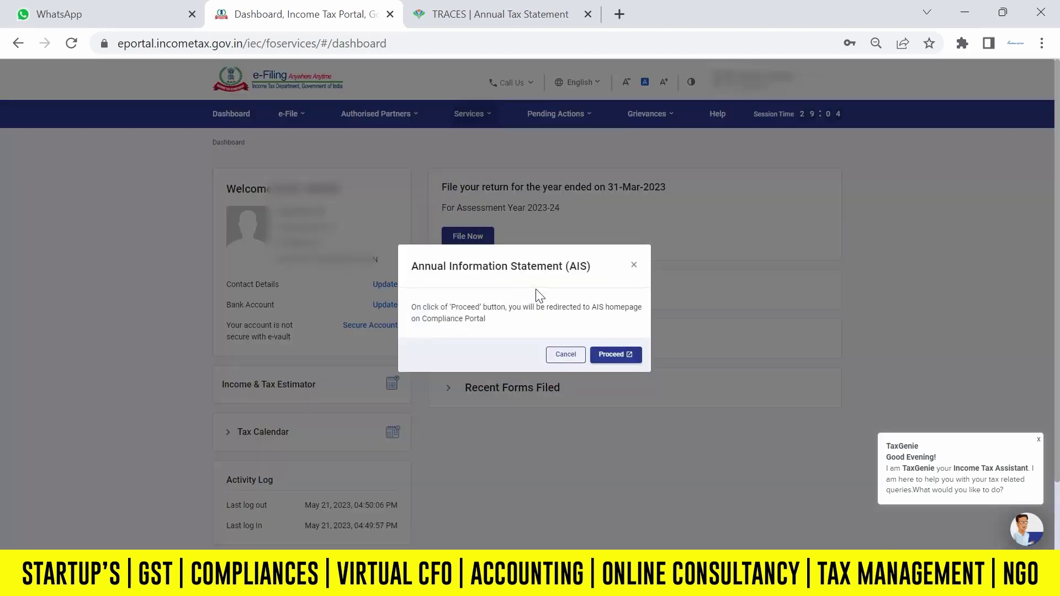
left_click(613, 358)
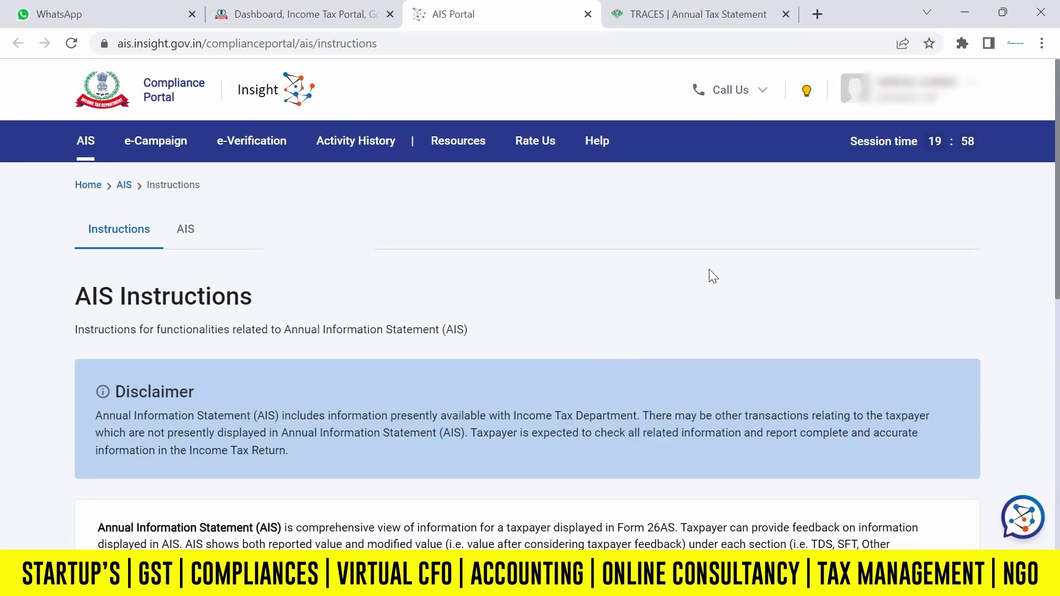
left_click(192, 231)
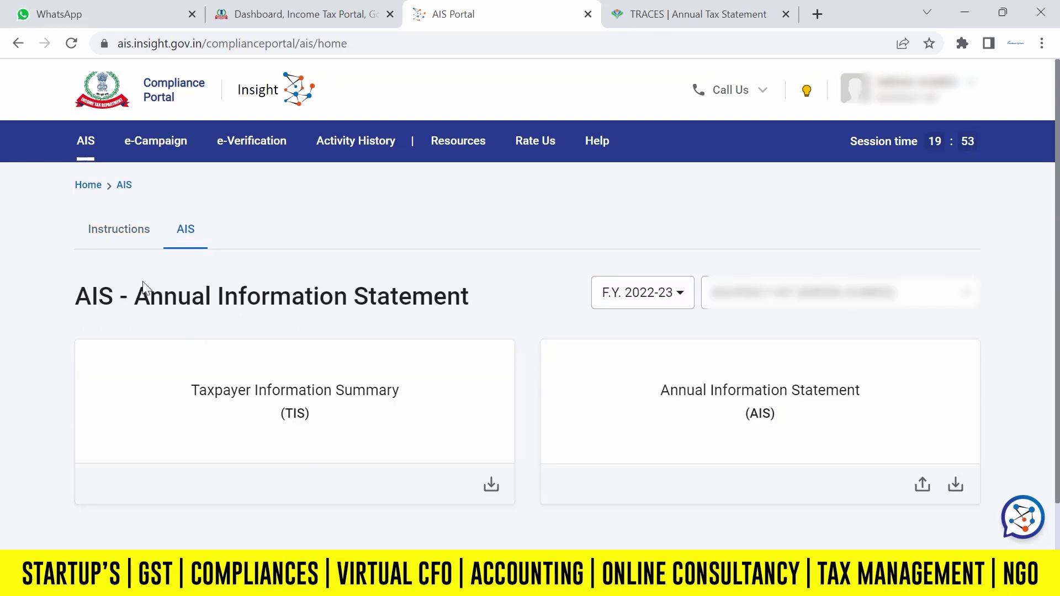
left_click(757, 425)
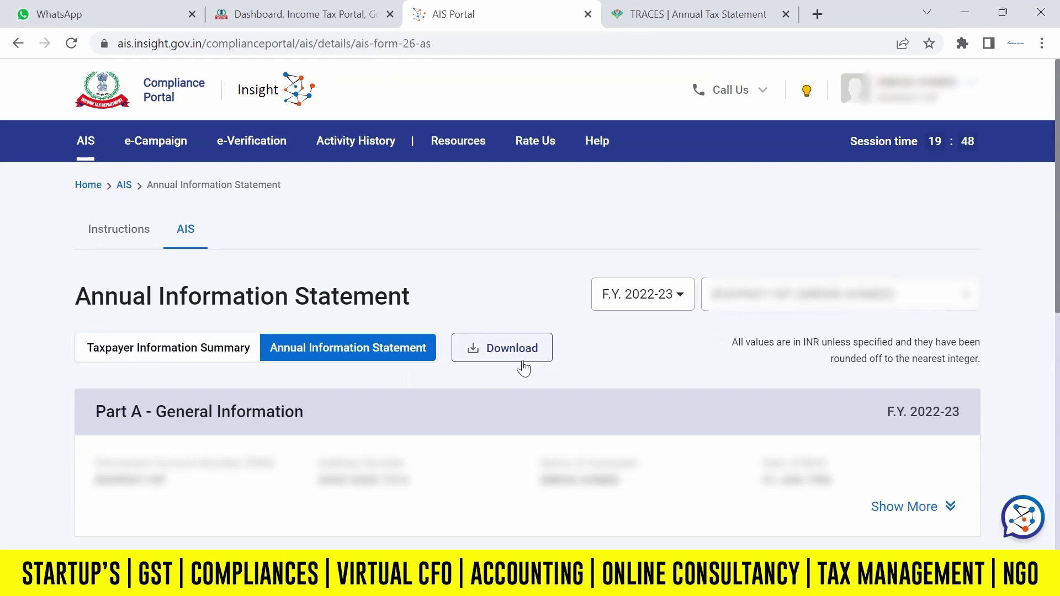
scroll(1058, 229, "down", 2)
scroll(1058, 229, "up", 2)
Switch back to the Dashboard, Income Tax Portal browser tab.
left_click(333, 4)
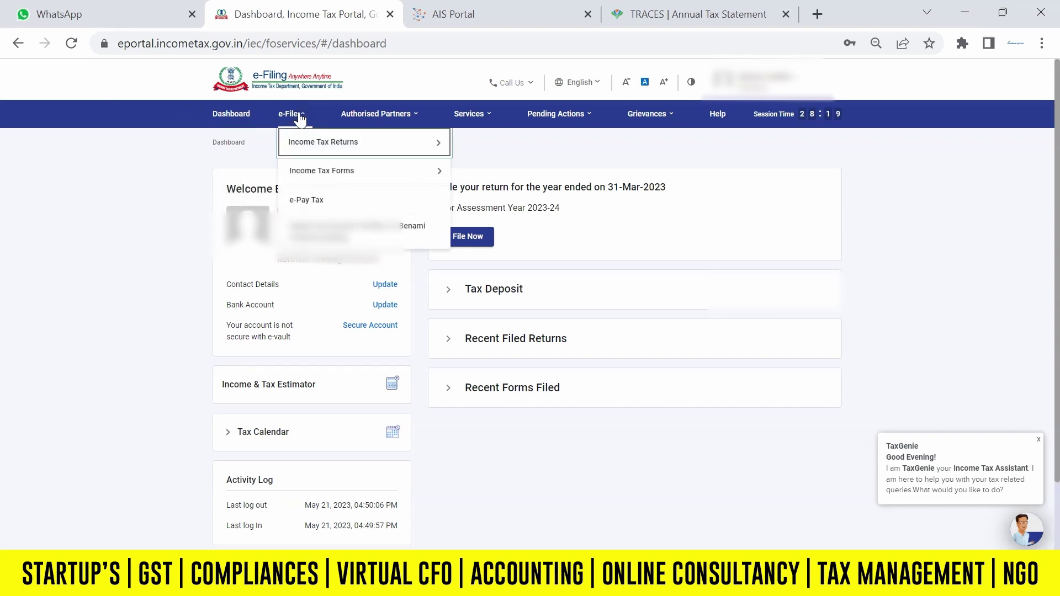
Start an income tax return for assessment year 2023-24 in online filing mode.
mouse_move(303, 113)
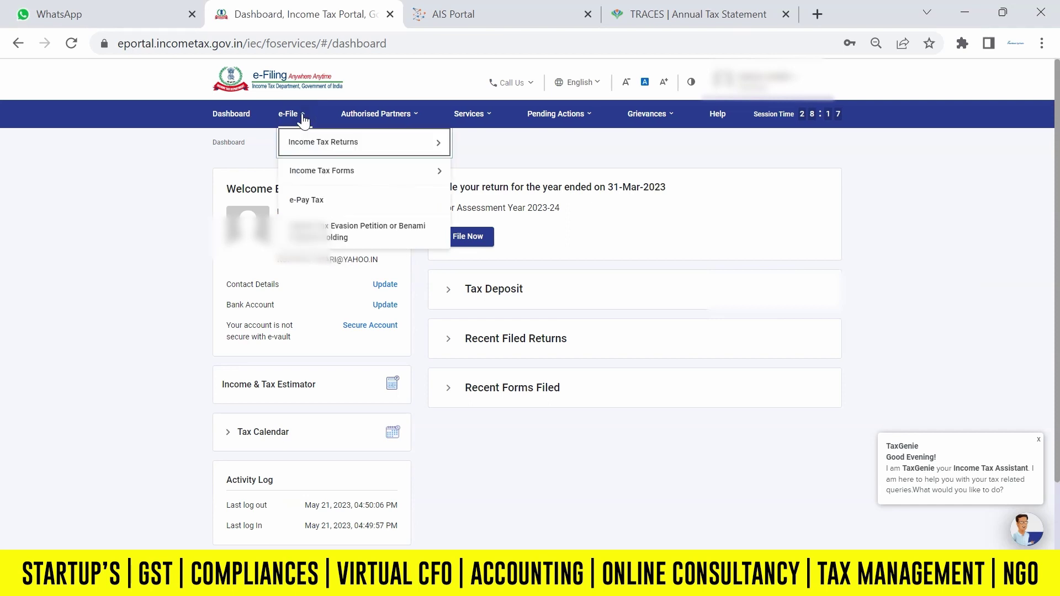
mouse_move(326, 142)
left_click(502, 139)
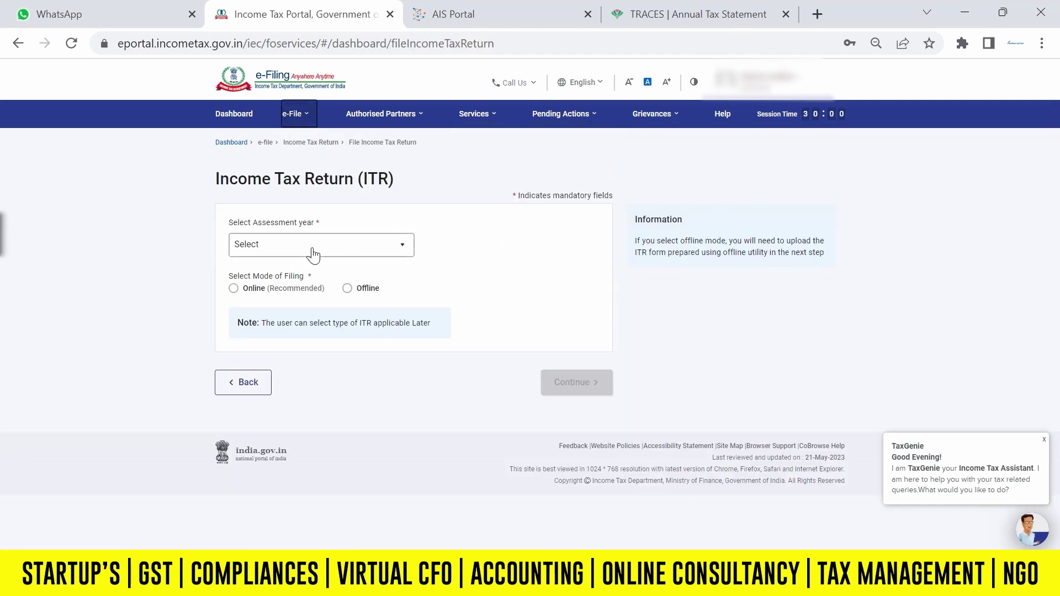
left_click(402, 245)
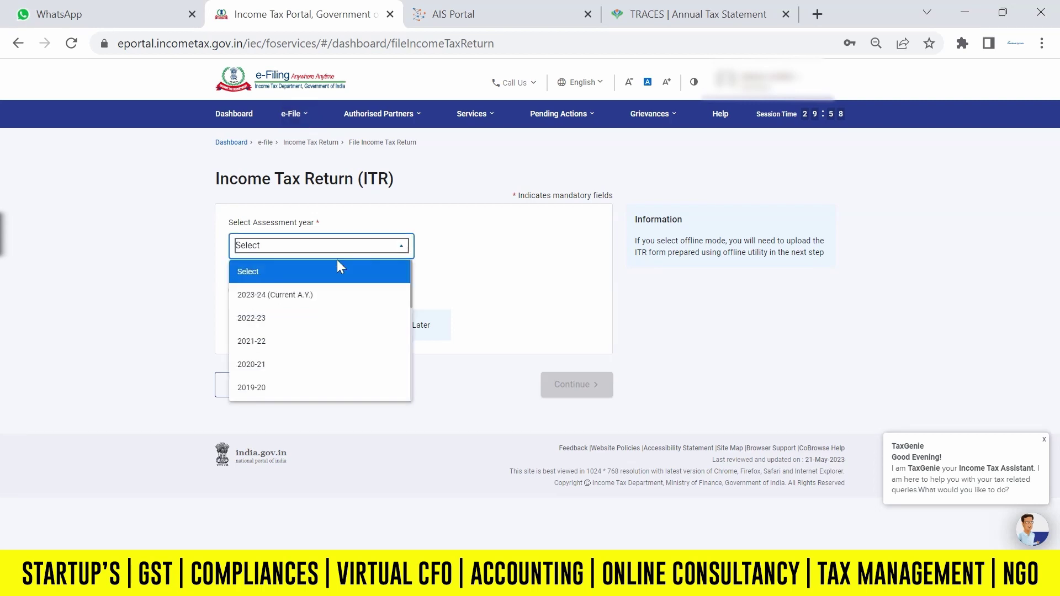
left_click(276, 297)
left_click(233, 292)
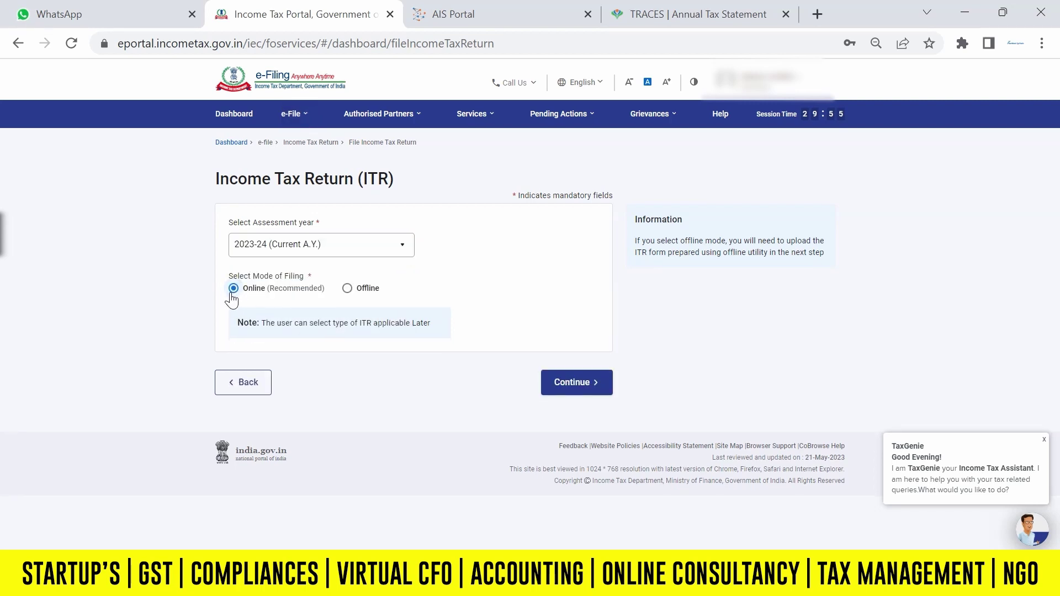
left_click(573, 384)
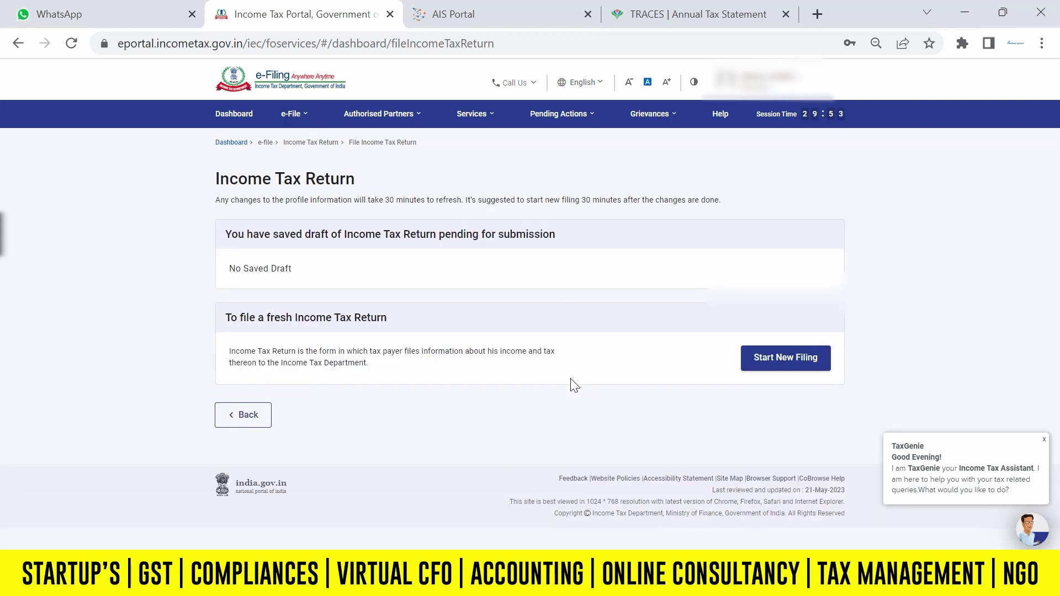
Begin a fresh filing with Individual status and choose ITR - 1 as the form.
left_click(802, 365)
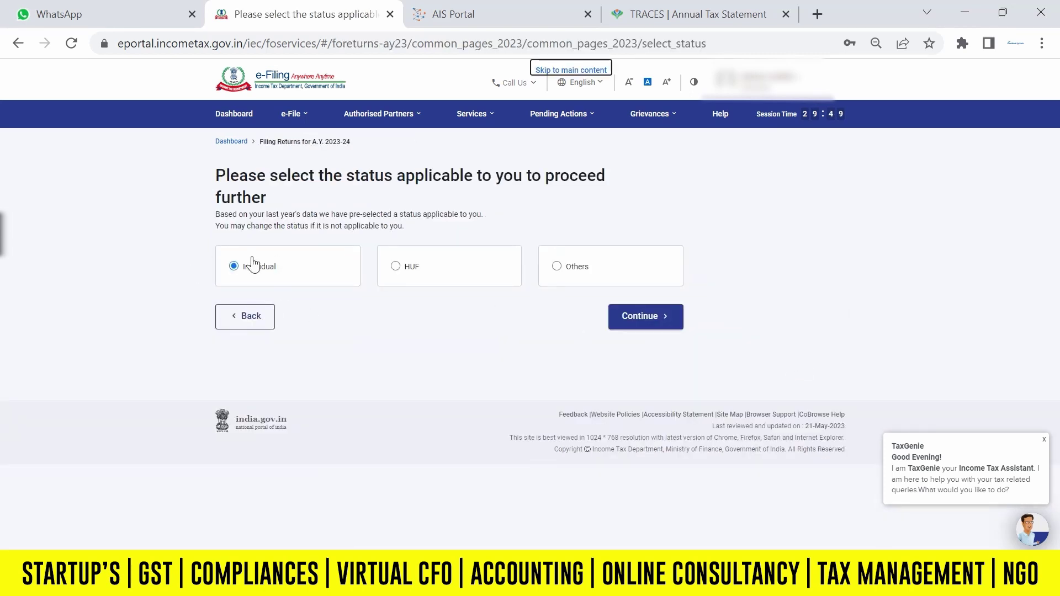
left_click(639, 317)
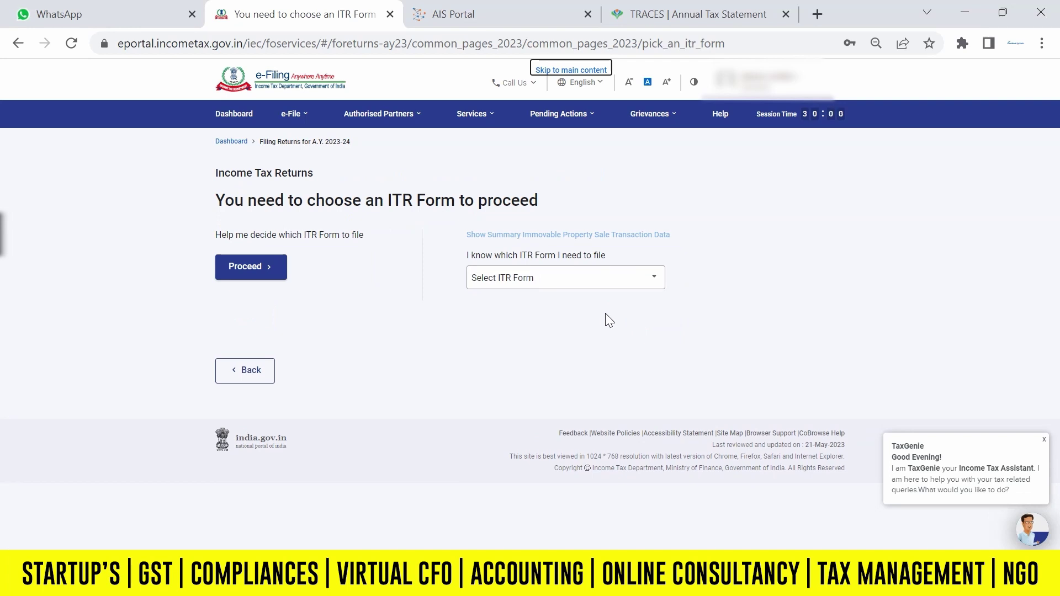
left_click(549, 284)
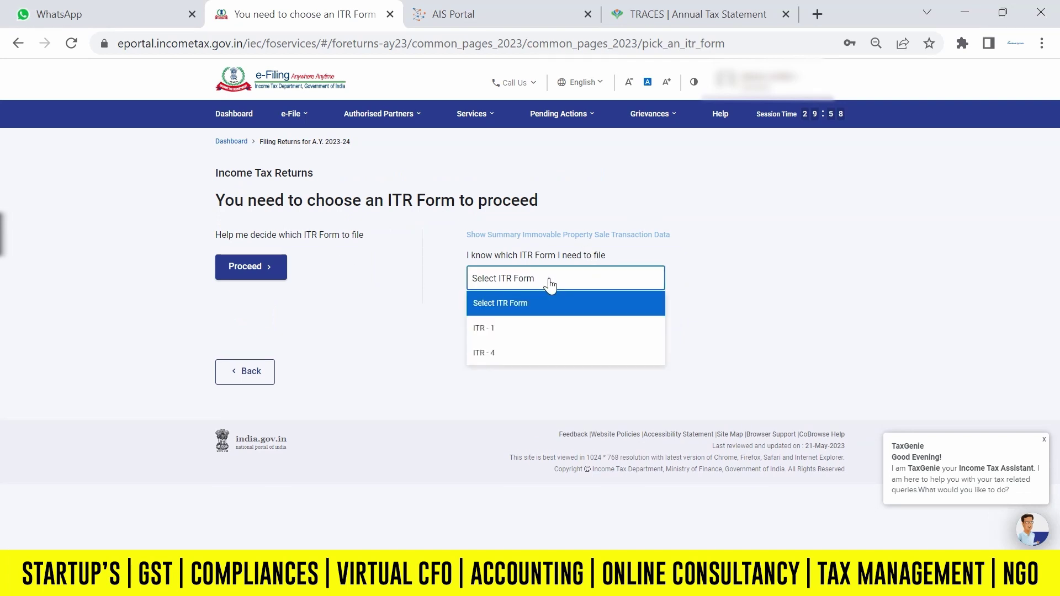
left_click(495, 338)
left_click(528, 386)
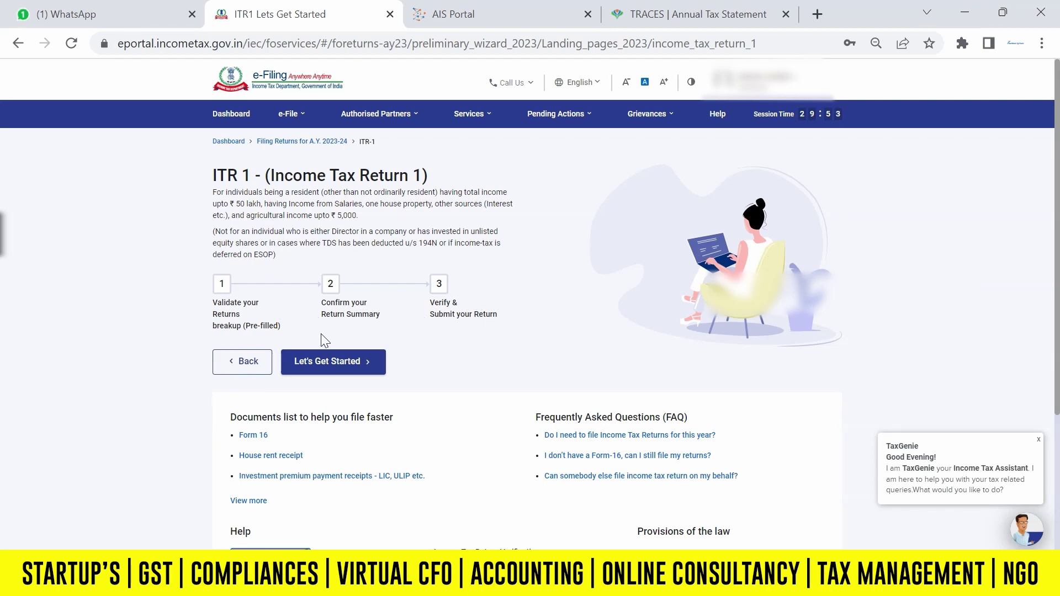
Give 'Taxable income is more than basic exemption limit' as the filing reason and acknowledge the pre-filled notice.
left_click(350, 369)
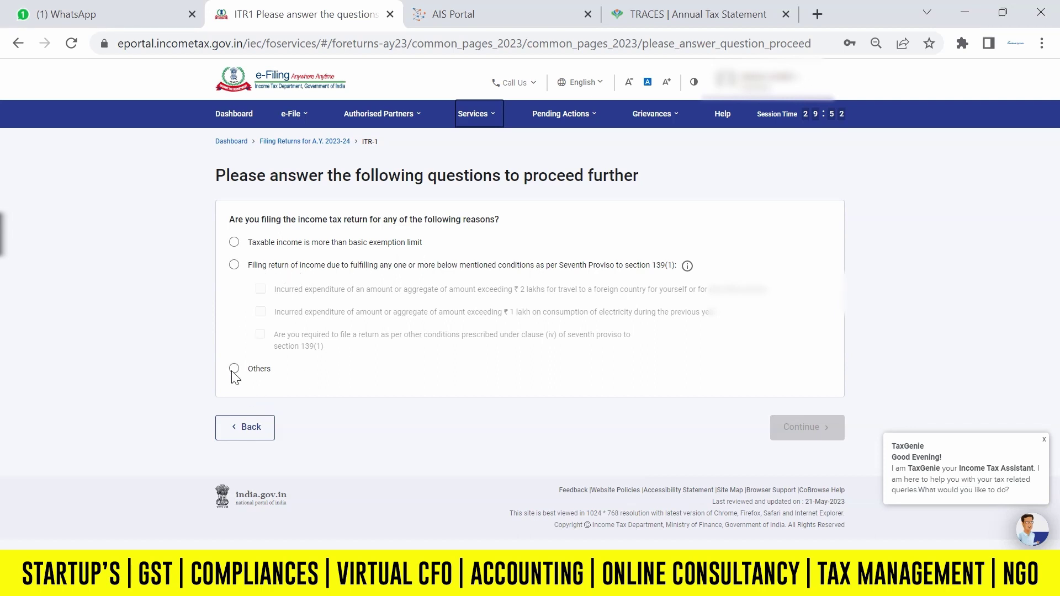
left_click(233, 243)
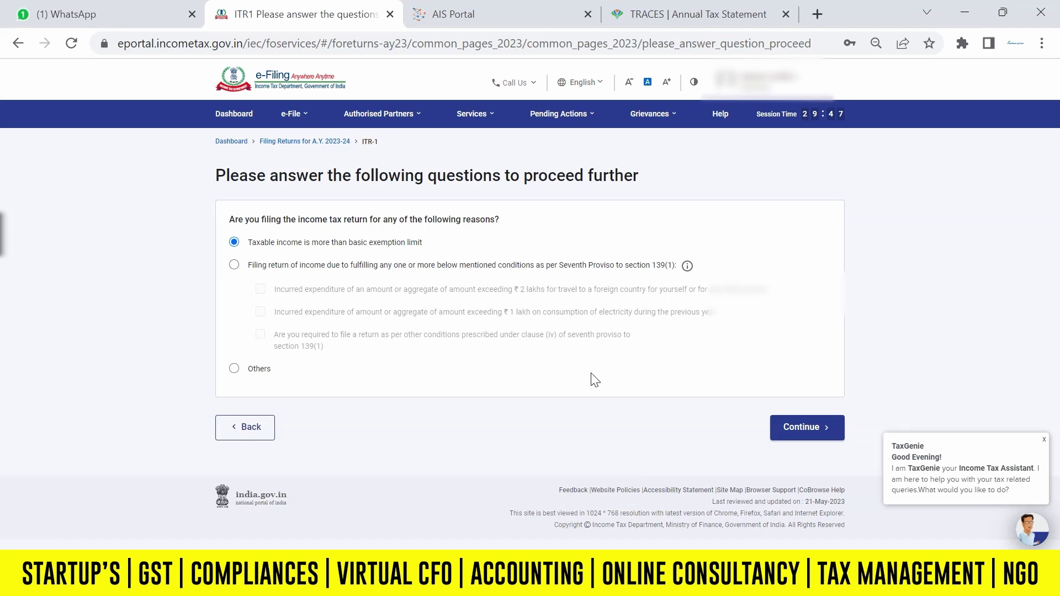
left_click(802, 432)
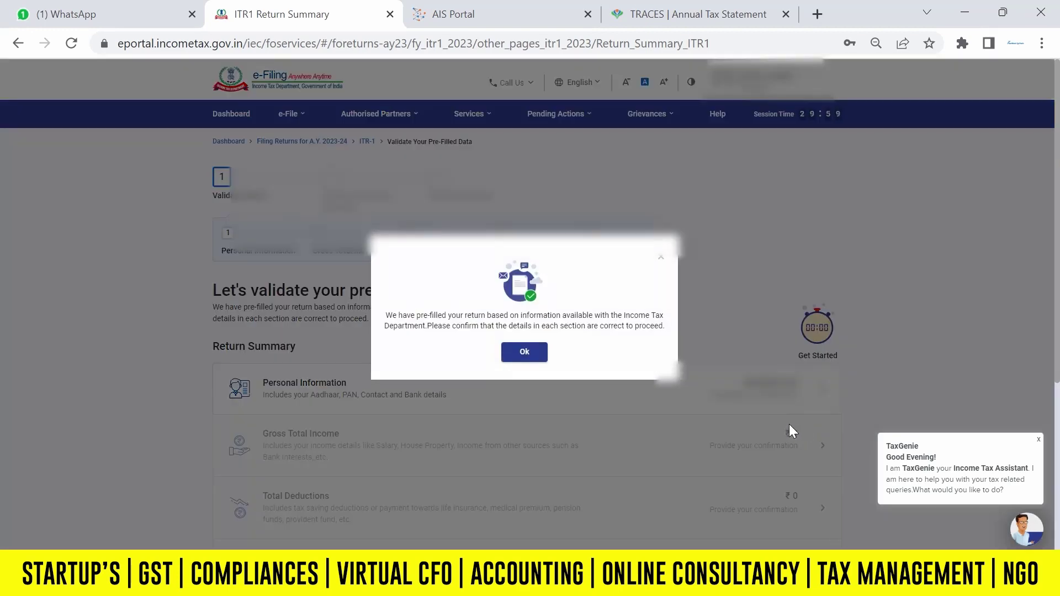
left_click(521, 354)
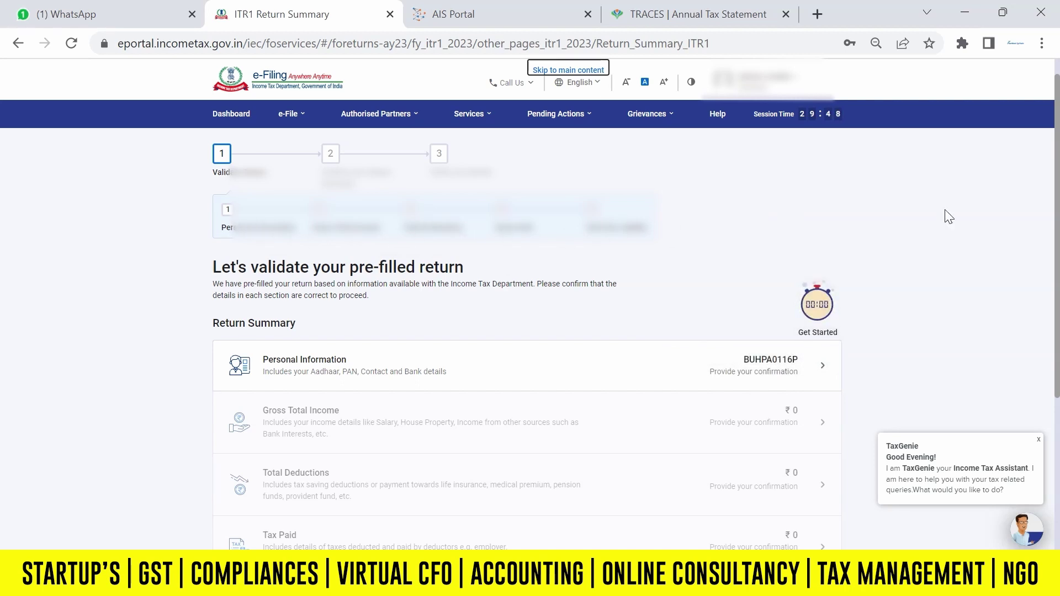
In Personal Information, set Nature of Employment to Others.
scroll(773, 237, "down", 2)
left_click(427, 254)
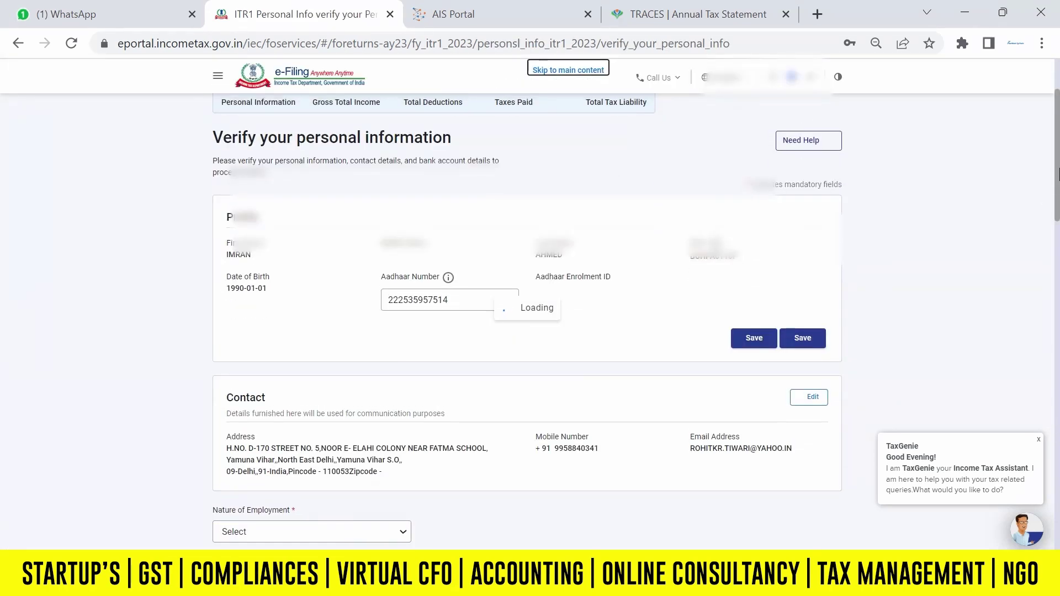
left_click_drag(1058, 175, 1058, 223)
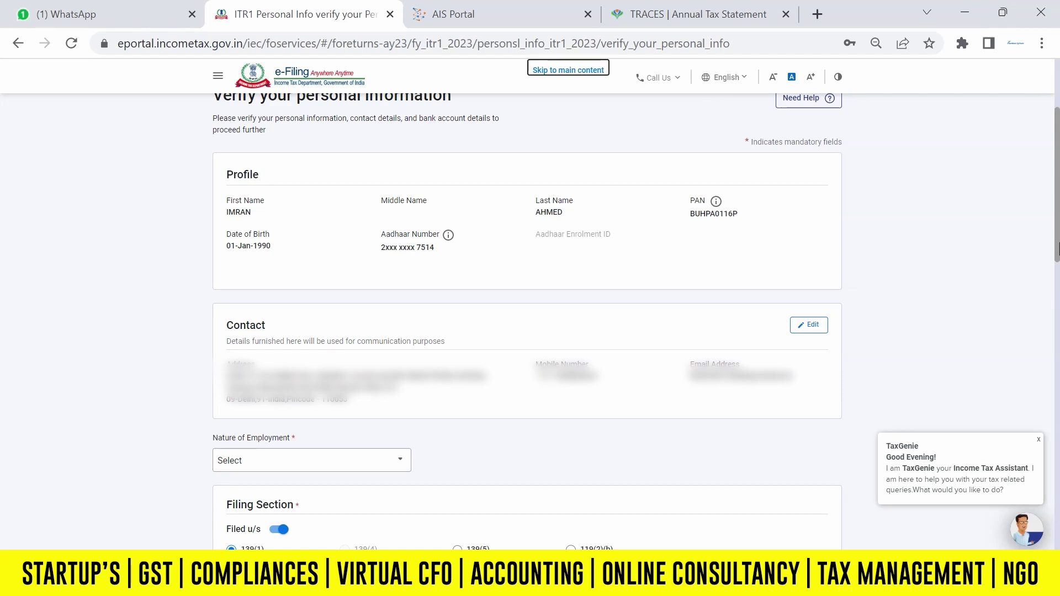
scroll(551, 234, "down", 4)
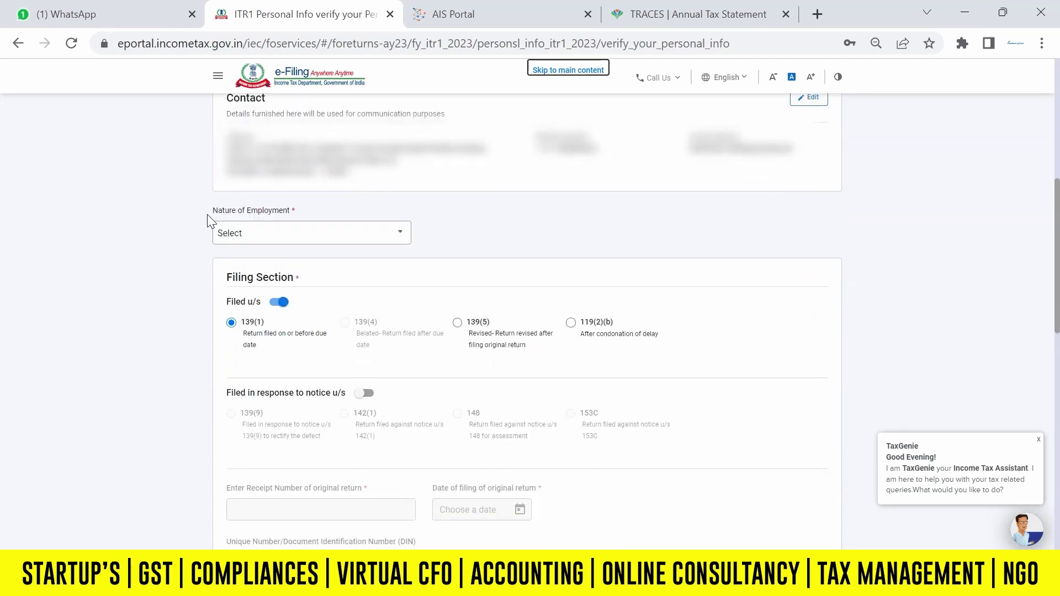
left_click(348, 237)
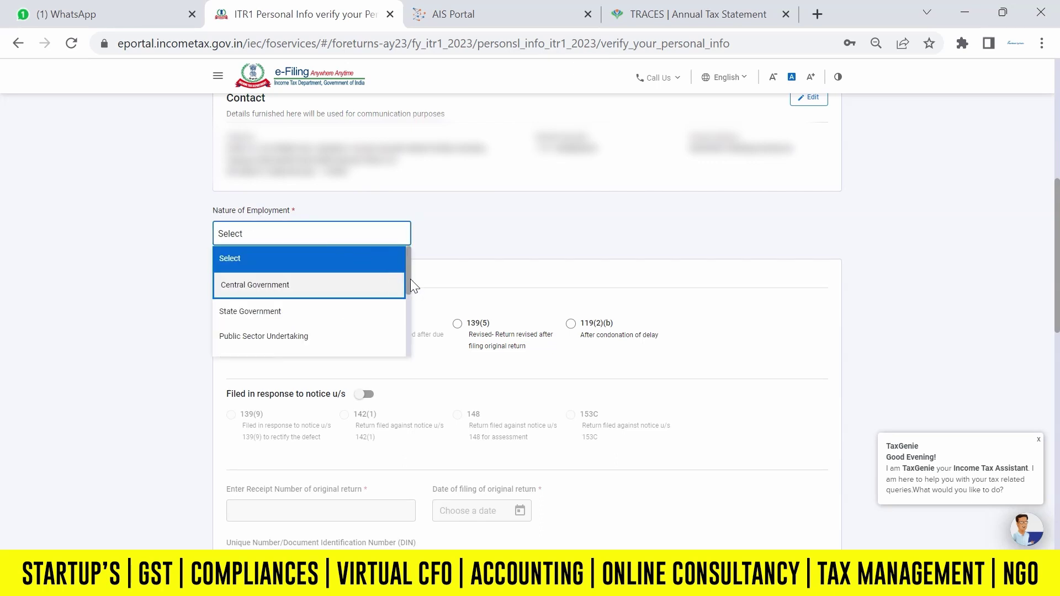
left_click_drag(408, 274, 408, 291)
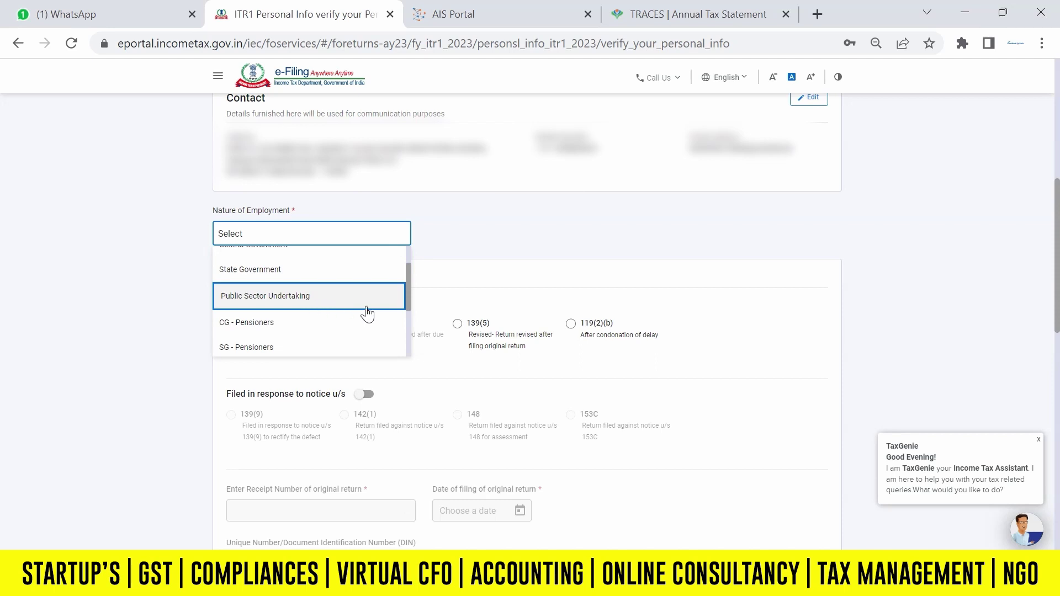
left_click_drag(406, 293, 411, 333)
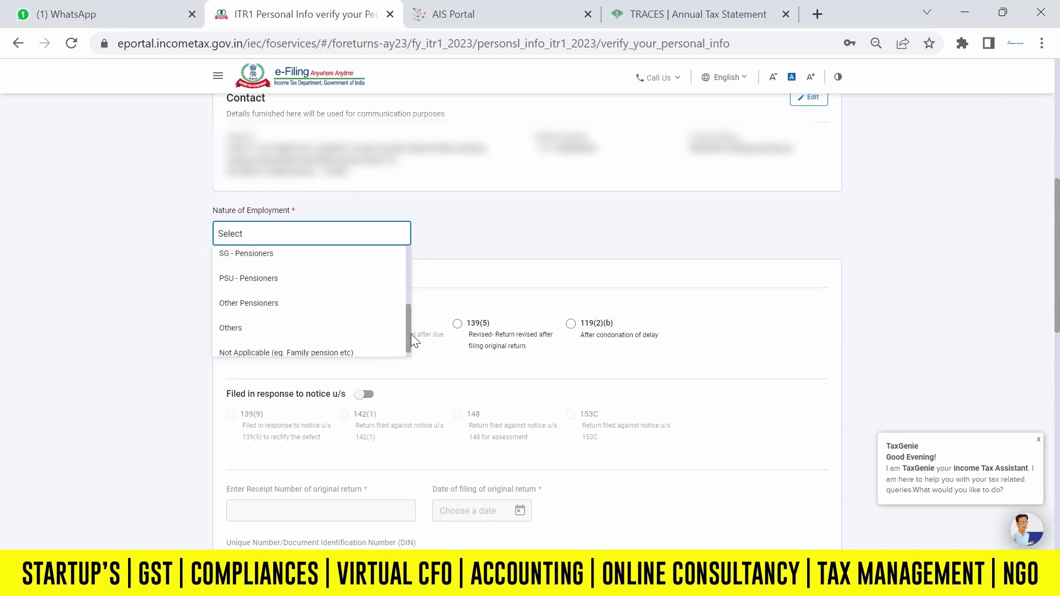
left_click(247, 330)
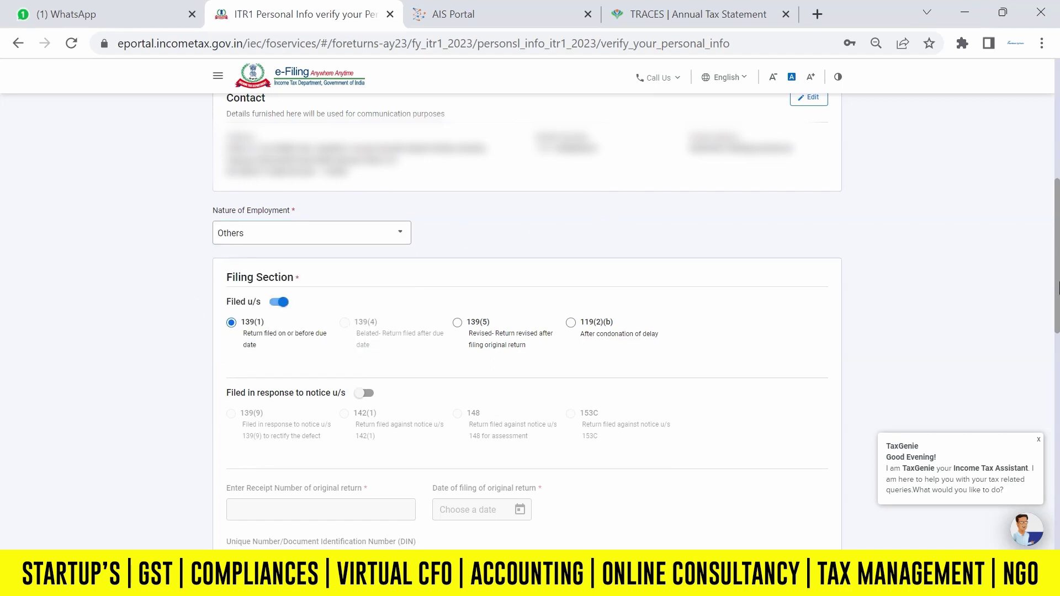
Select the validated bank account for refund and confirm the personal information.
scroll(607, 226, "down", 3)
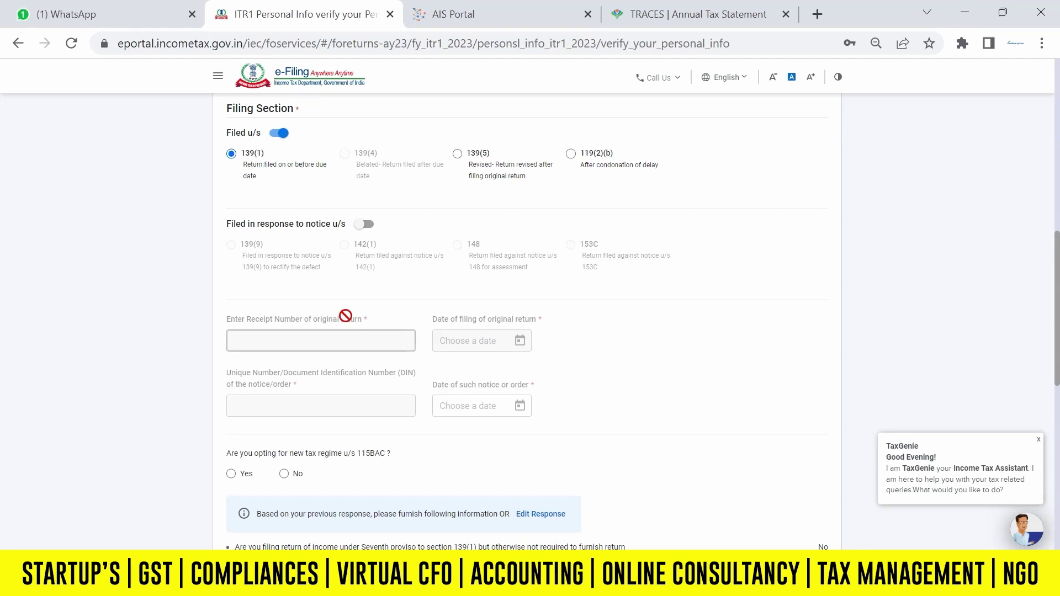
scroll(1058, 376, "down", 3)
scroll(1058, 376, "down", 1)
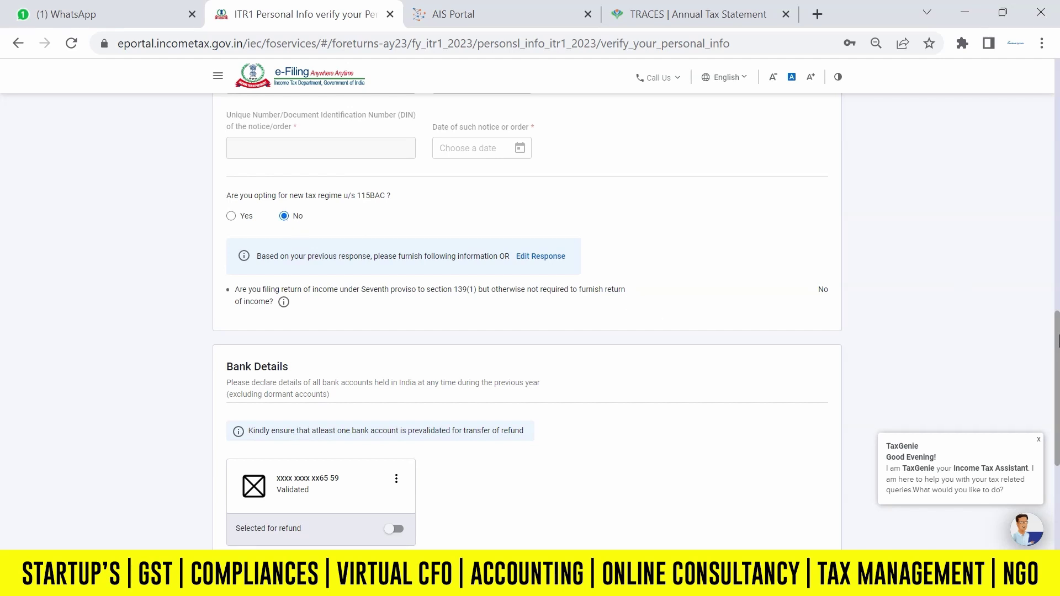
scroll(1058, 393, "down", 2)
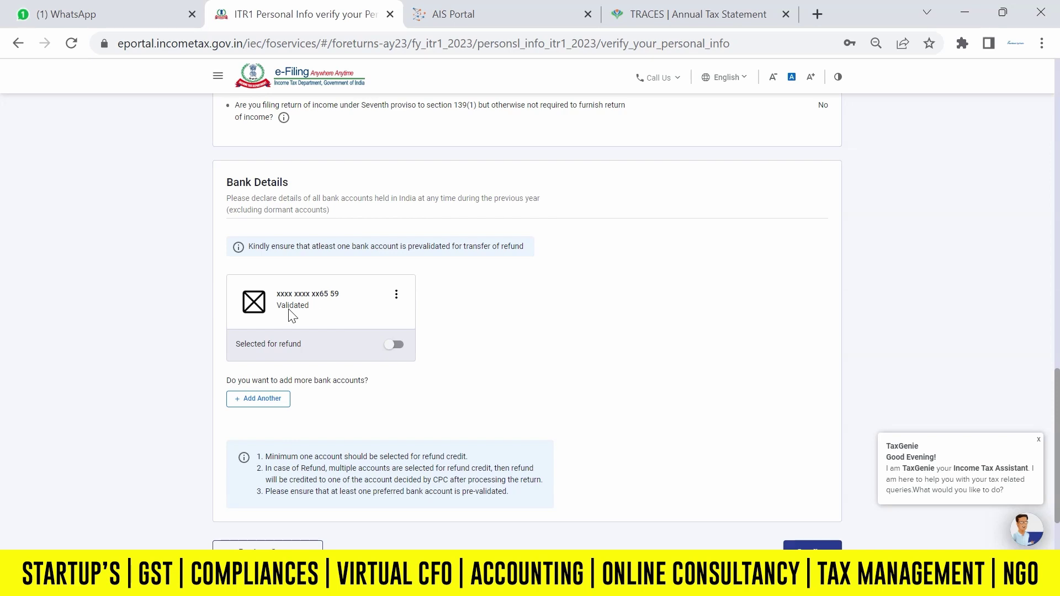
left_click(396, 347)
scroll(1057, 409, "down", 1)
scroll(1057, 409, "down", 1)
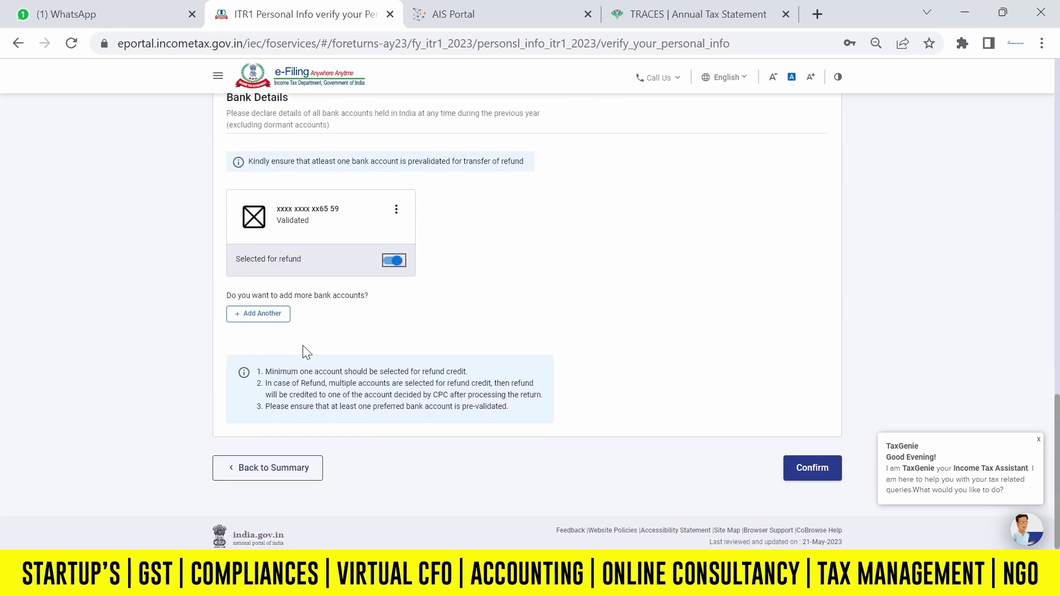
left_click(811, 469)
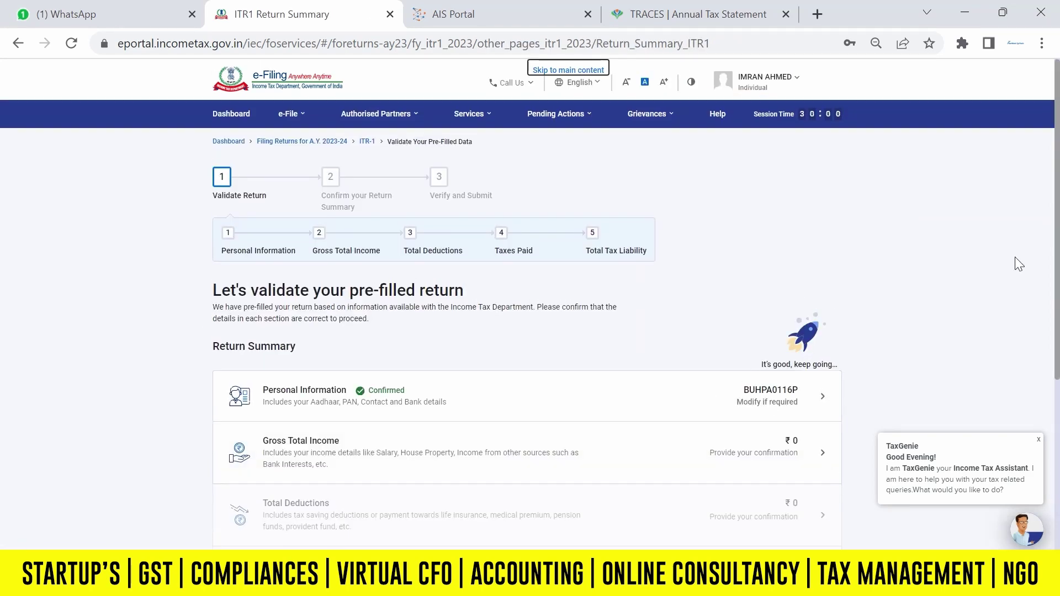
Open Gross Total Income and skip the salary exemption questions, confirming with Yes.
scroll(675, 286, "down", 3)
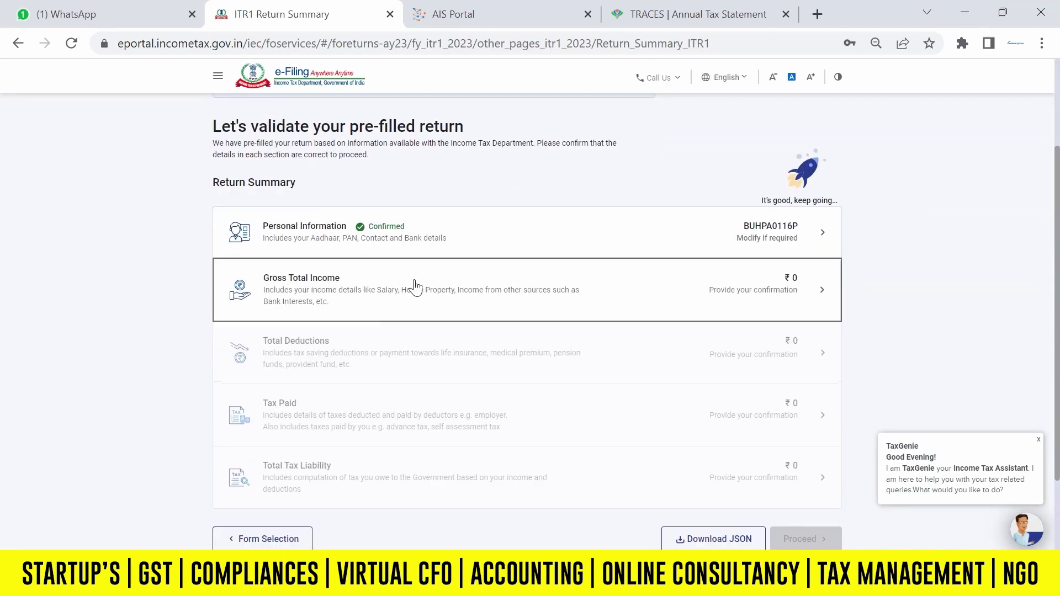
left_click(418, 286)
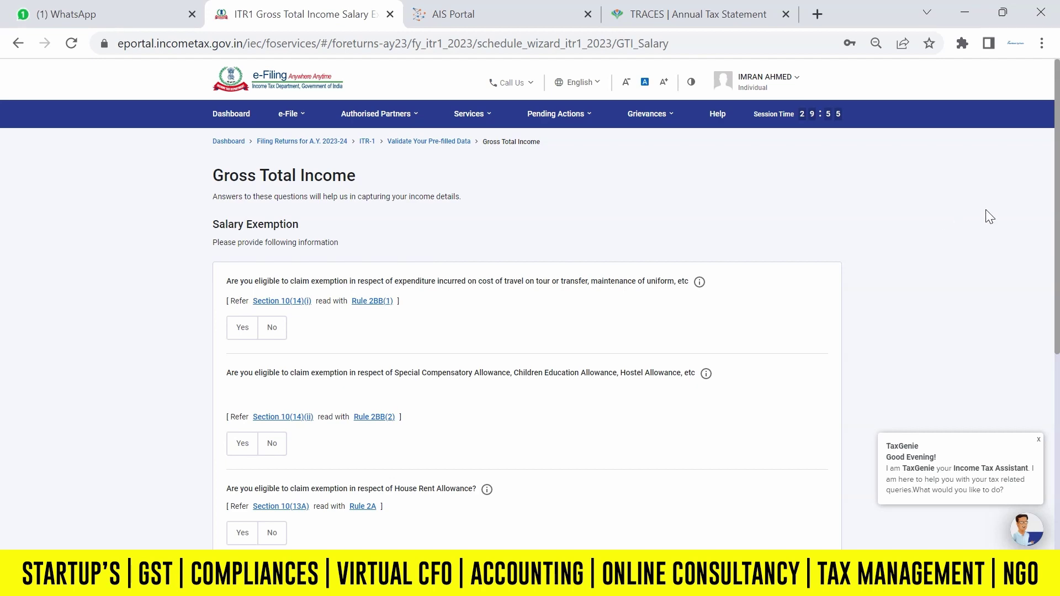
scroll(988, 221, "down", 6)
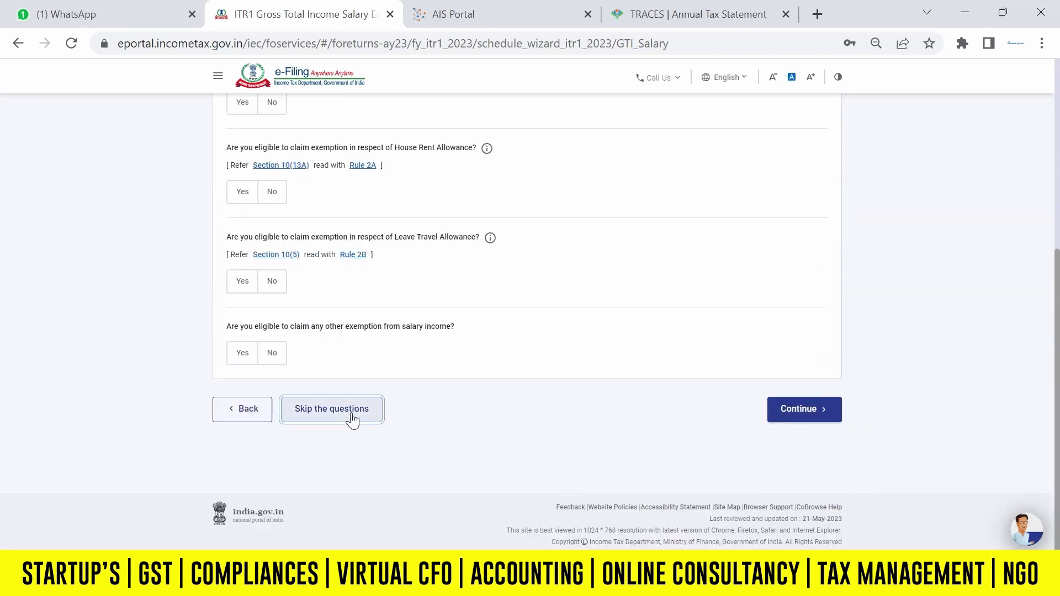
left_click(348, 413)
left_click(655, 364)
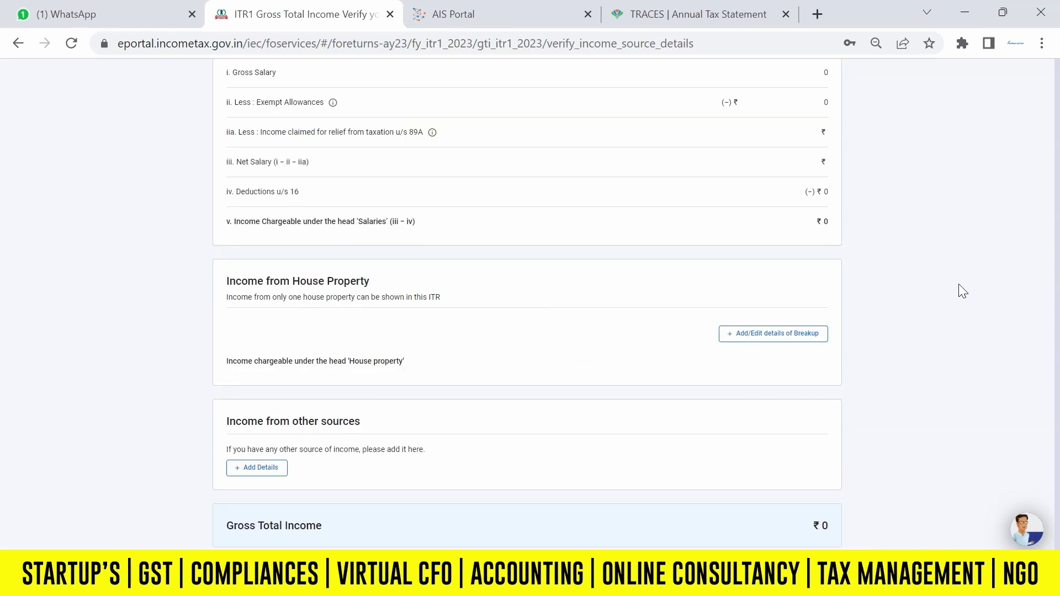
left_click_drag(1058, 252, 1059, 301)
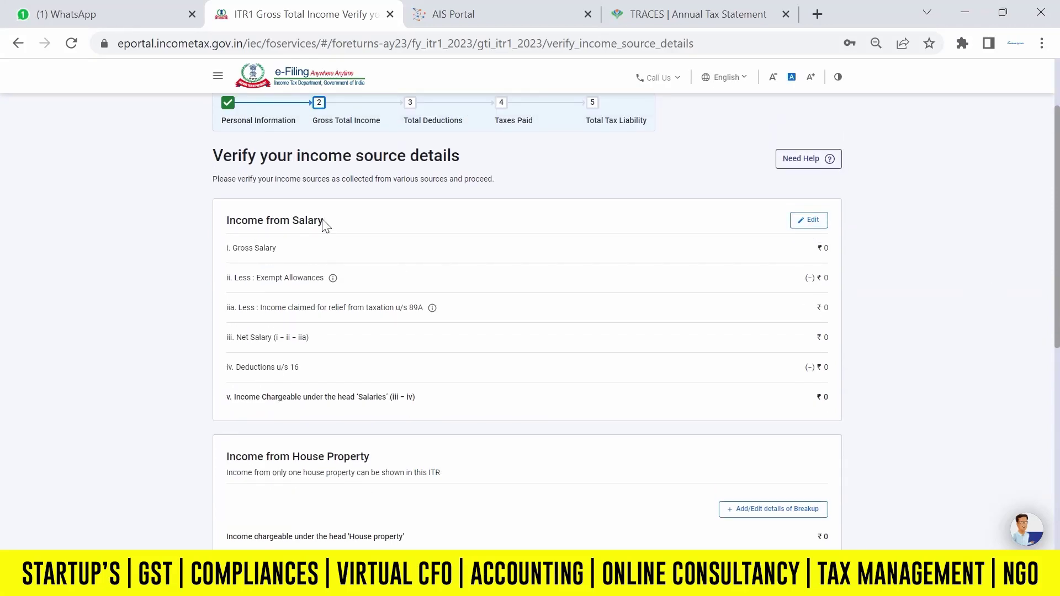
Edit Income from Salary to enter 540000 as salary under section 17(1).
left_click(805, 223)
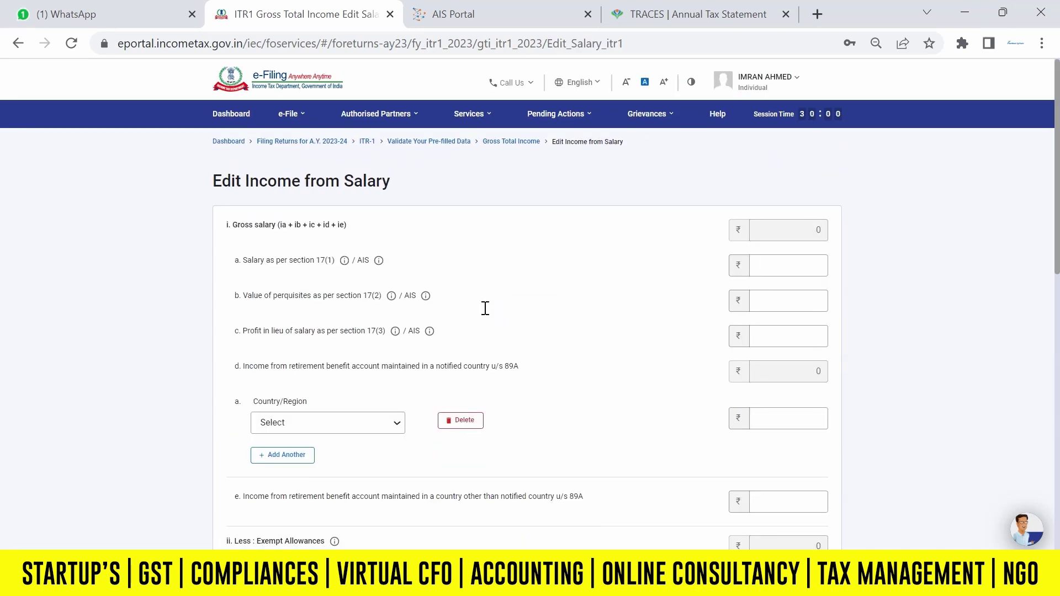
left_click(285, 268)
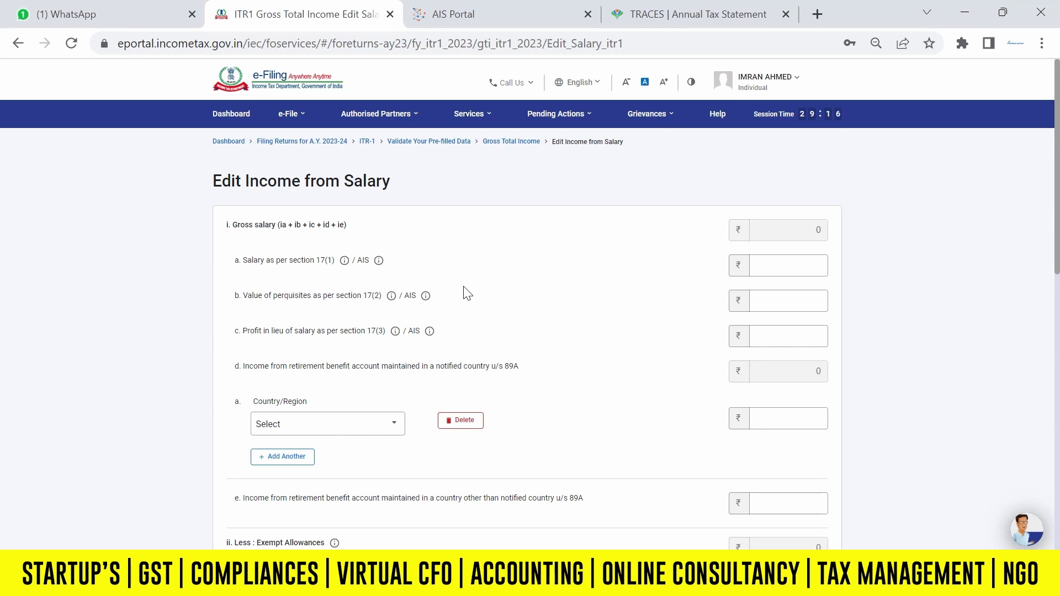
left_click(795, 267)
left_click(780, 269)
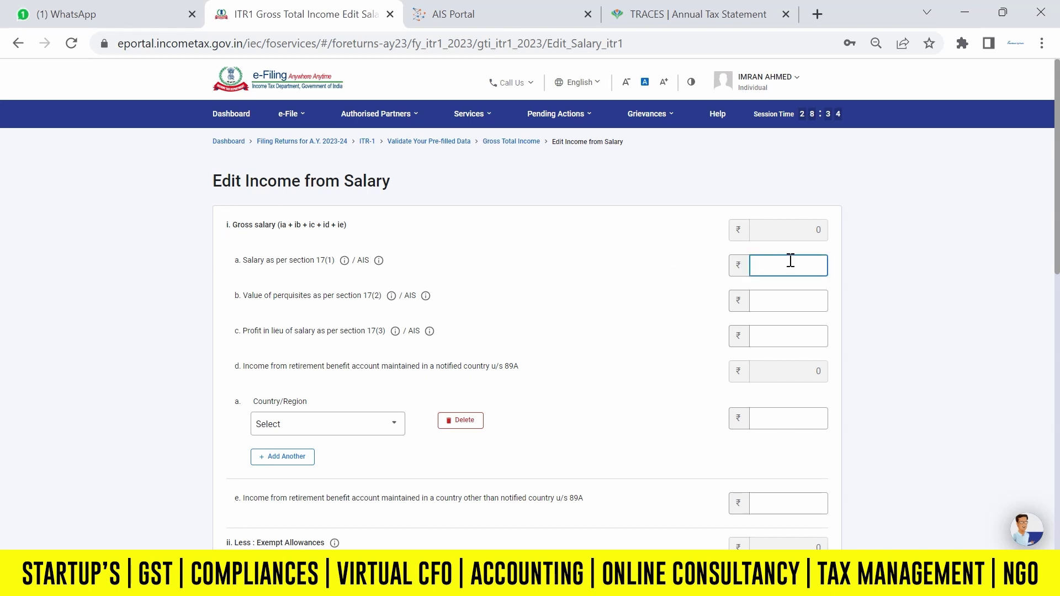
type("540000")
key("Tab")
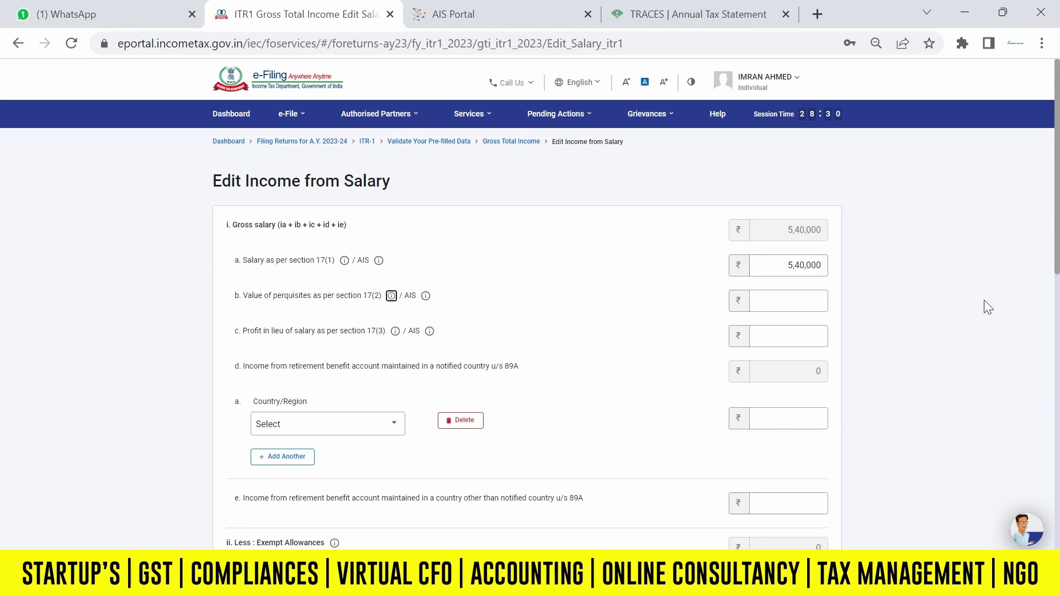
left_click_drag(1057, 252, 1059, 298)
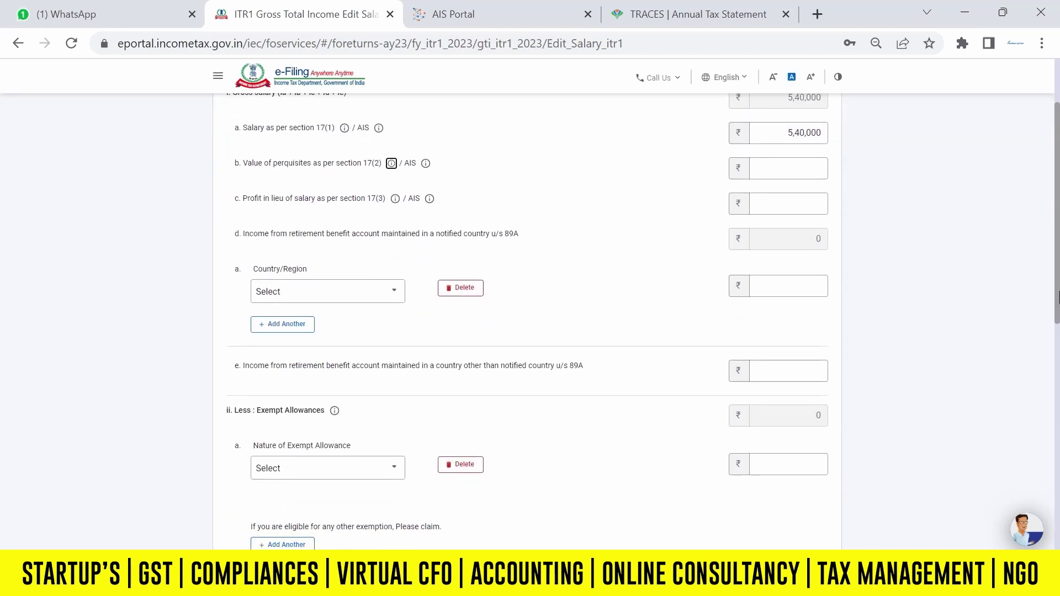
scroll(1057, 294, "down", 1)
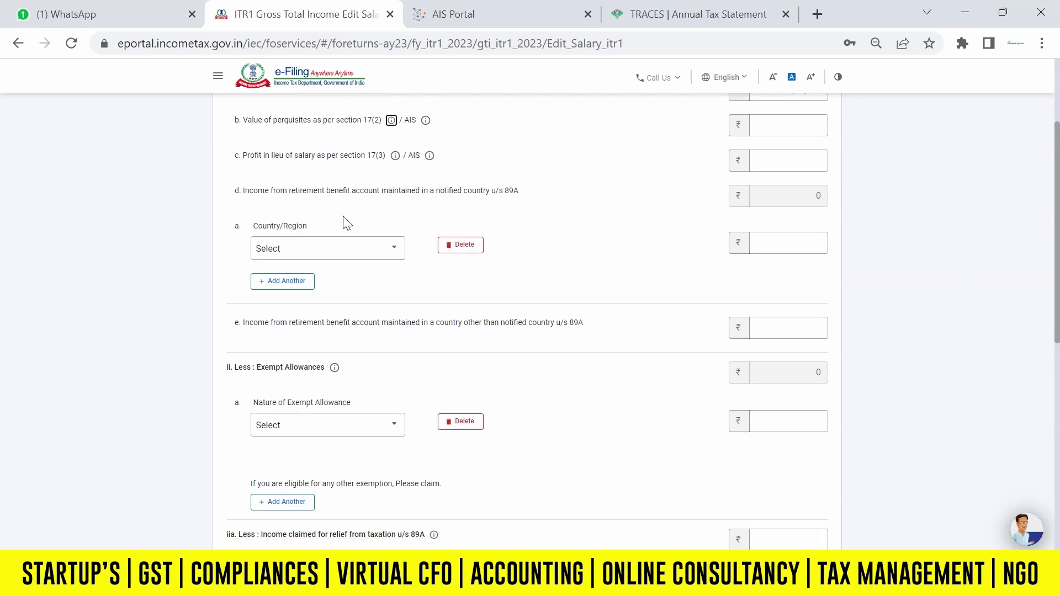
Delete the empty Country/Region and exempt allowance rows, then save the salary details.
left_click(460, 246)
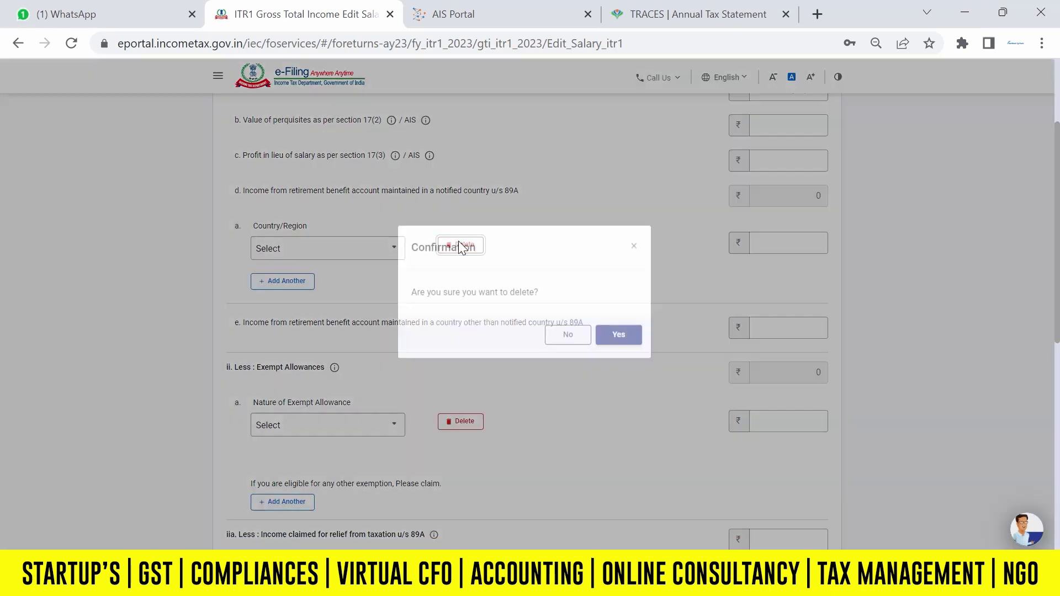
left_click(629, 350)
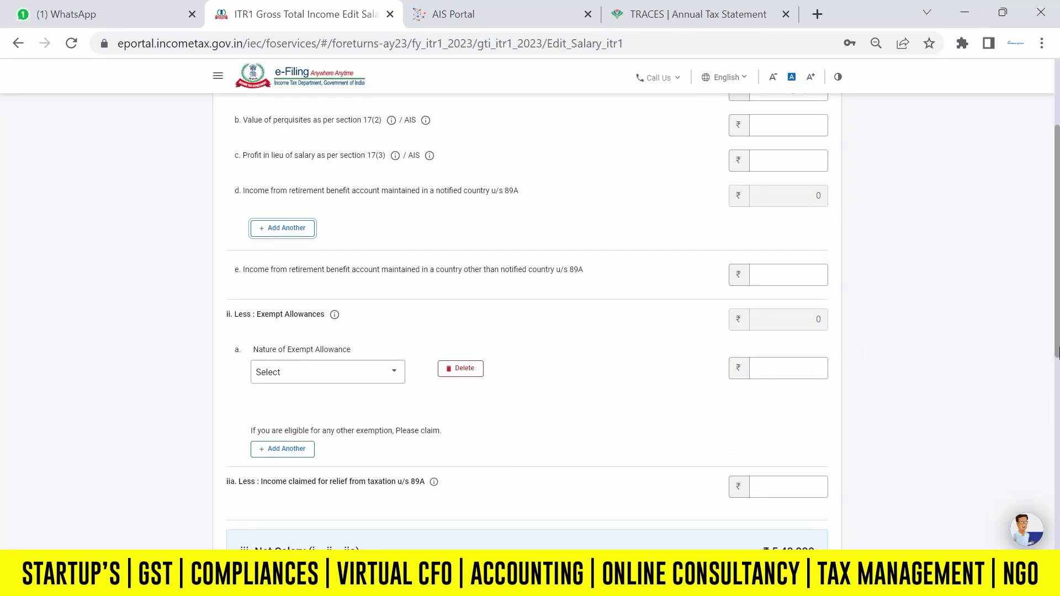
scroll(1058, 344, "down", 2)
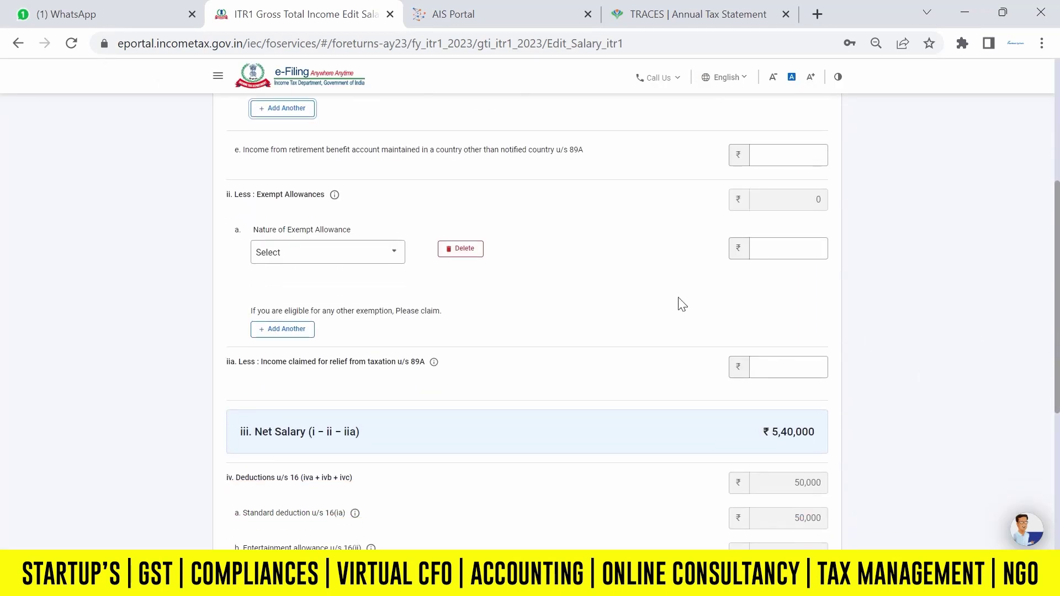
left_click(467, 251)
left_click(619, 351)
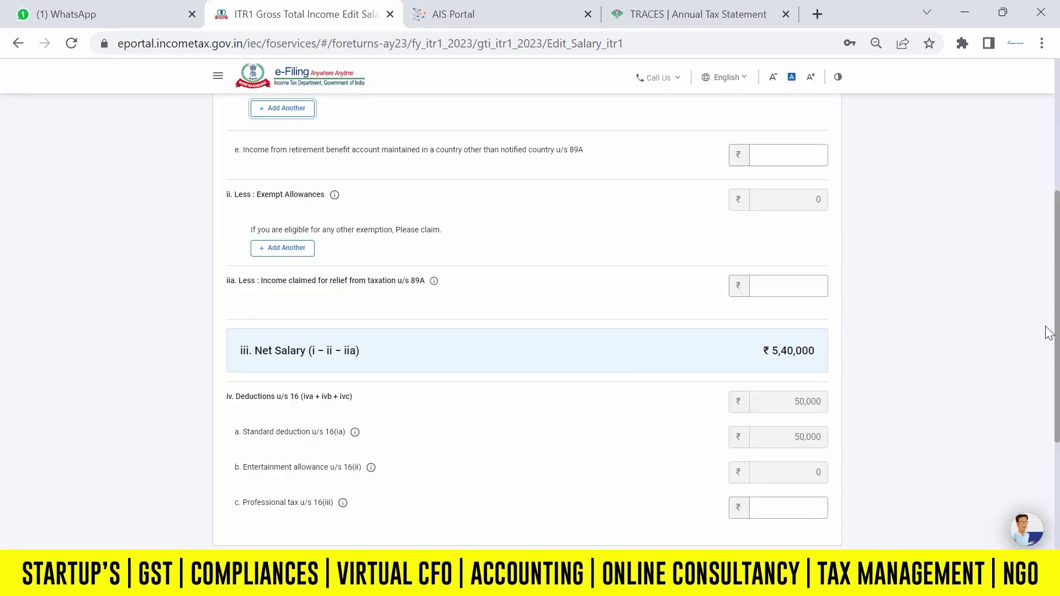
left_click_drag(1058, 331, 1058, 410)
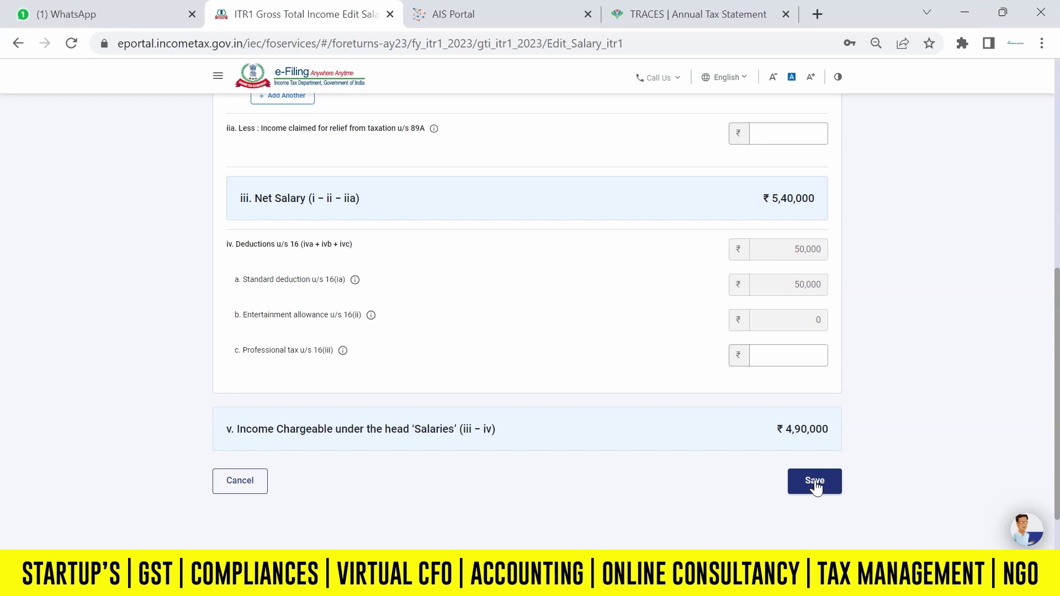
left_click(821, 484)
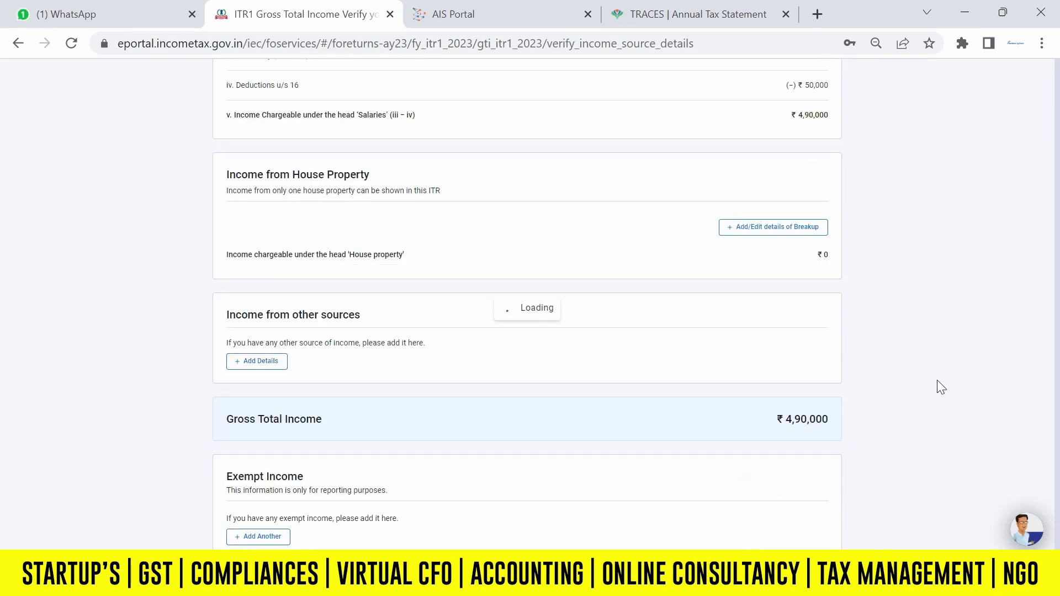
left_click_drag(1055, 244, 1059, 323)
scroll(574, 328, "down", 1)
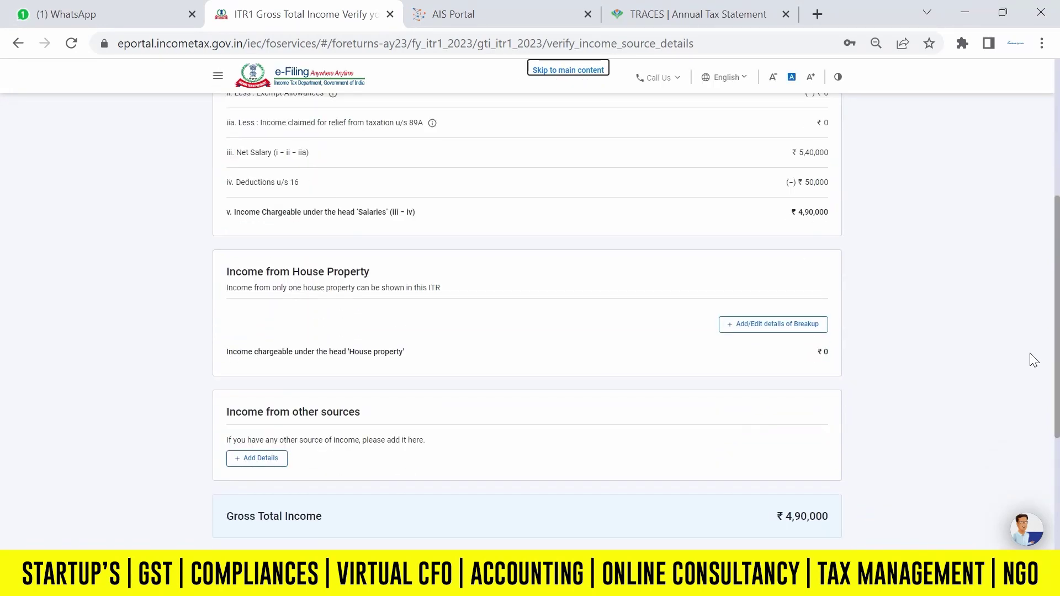
left_click(762, 328)
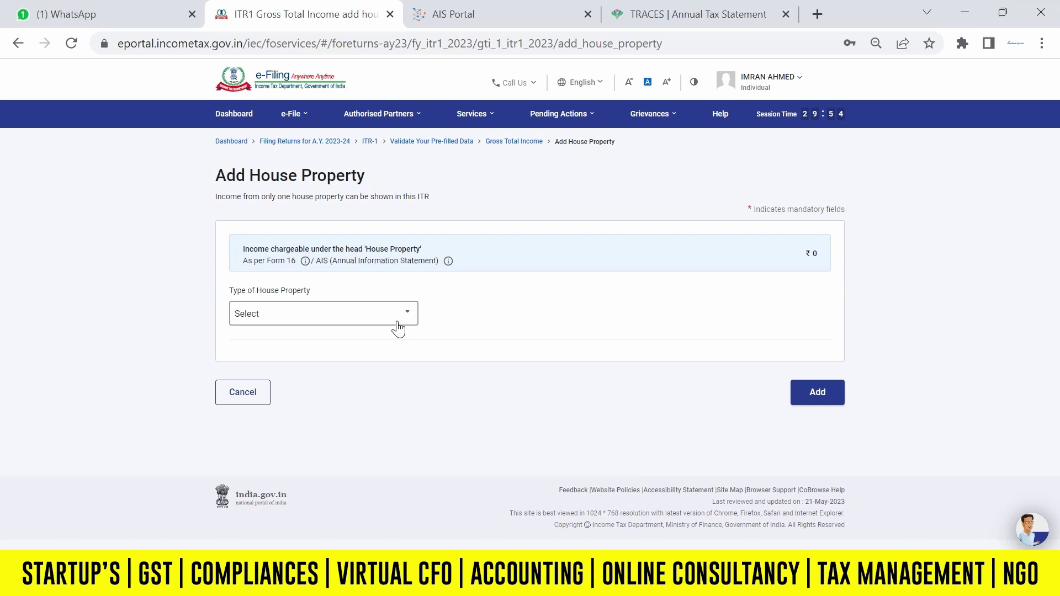
left_click(385, 322)
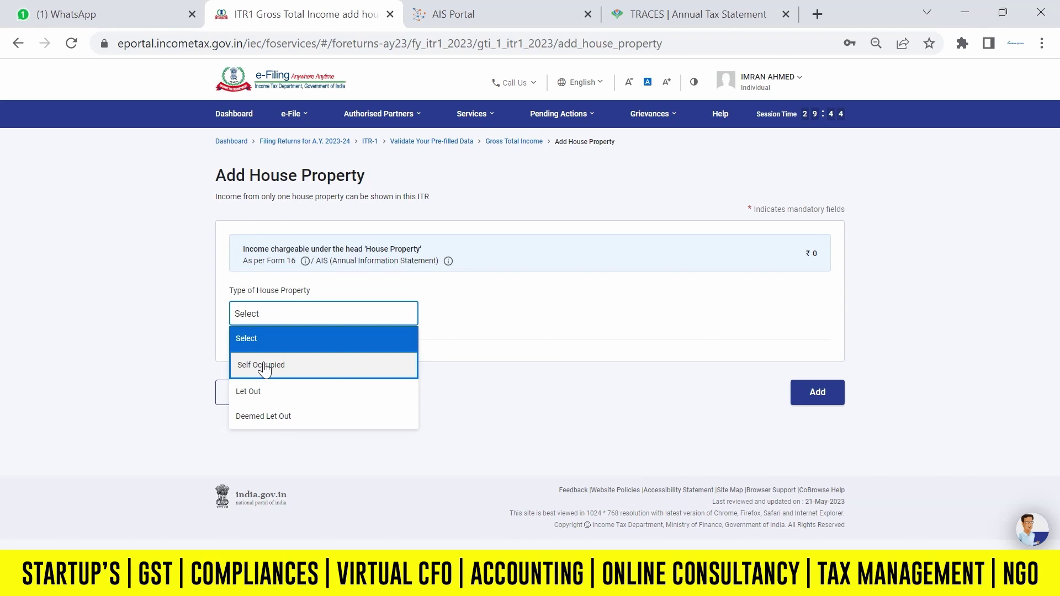
left_click(264, 367)
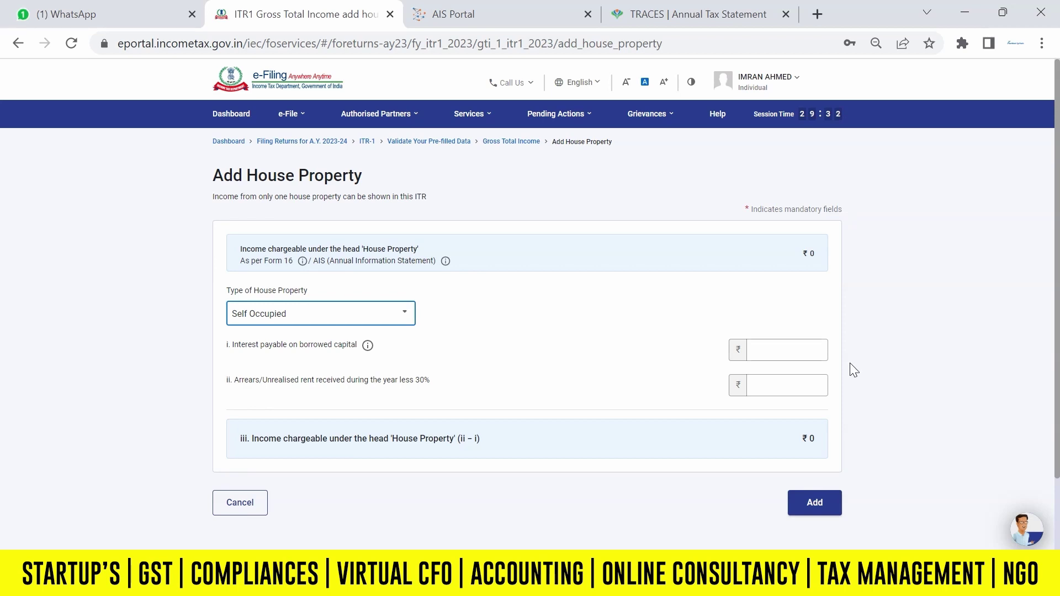
left_click(797, 356)
left_click(389, 321)
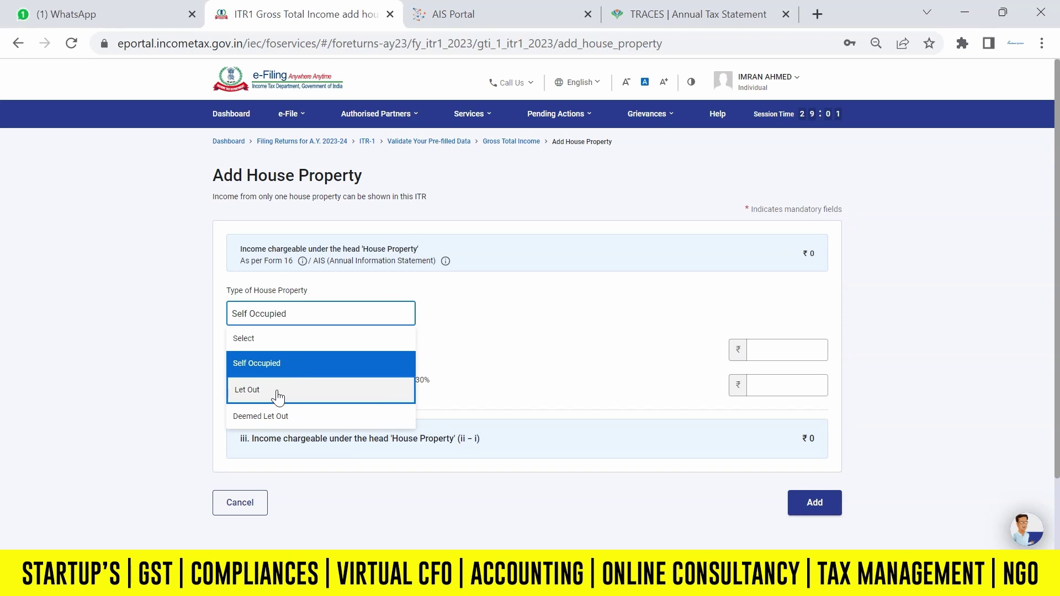
key("Return")
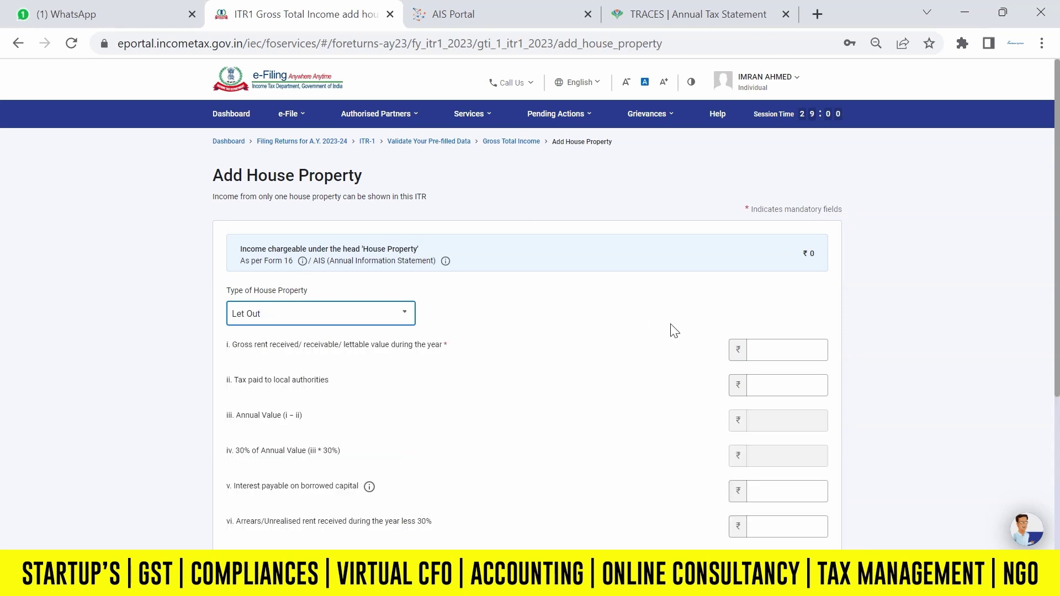
left_click(796, 350)
scroll(1057, 439, "down", 3)
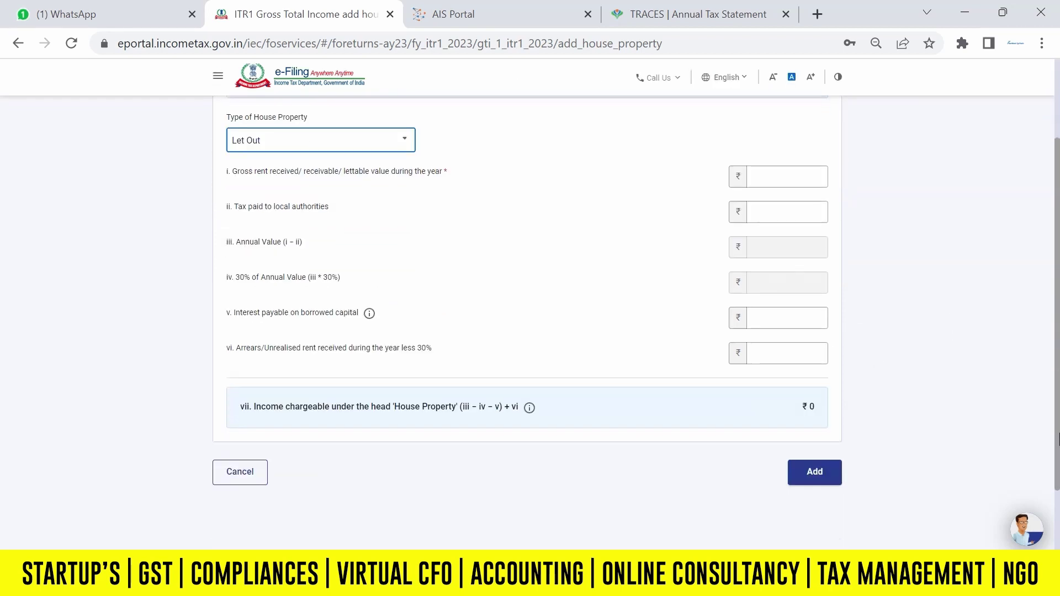
scroll(1057, 439, "down", 1)
left_click(254, 414)
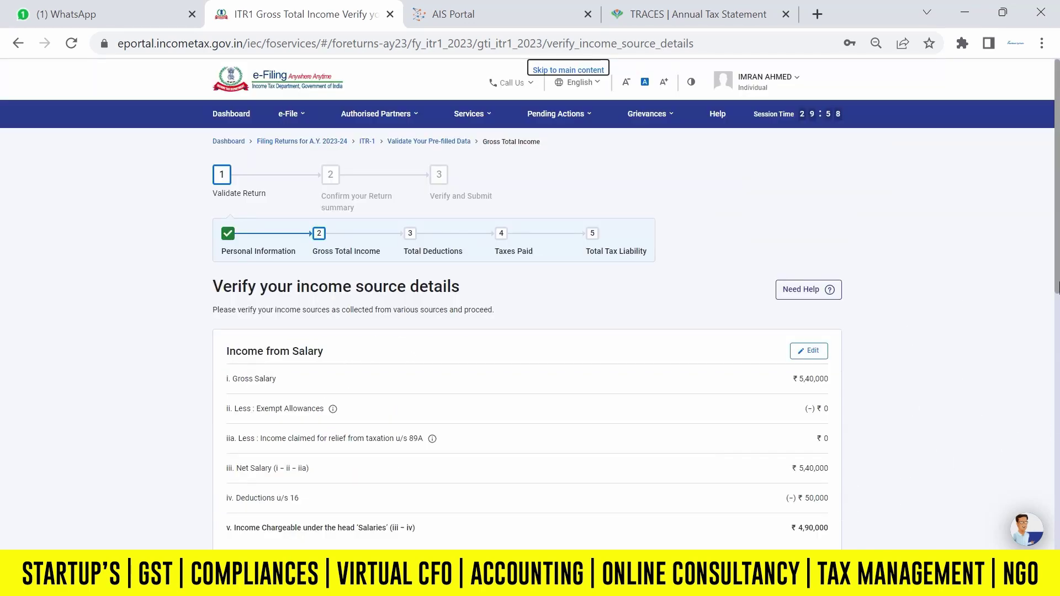
Under Income from other sources, answer yes to savings bank interest and enter ₹123.
scroll(1000, 343, "down", 3)
scroll(1058, 331, "down", 5)
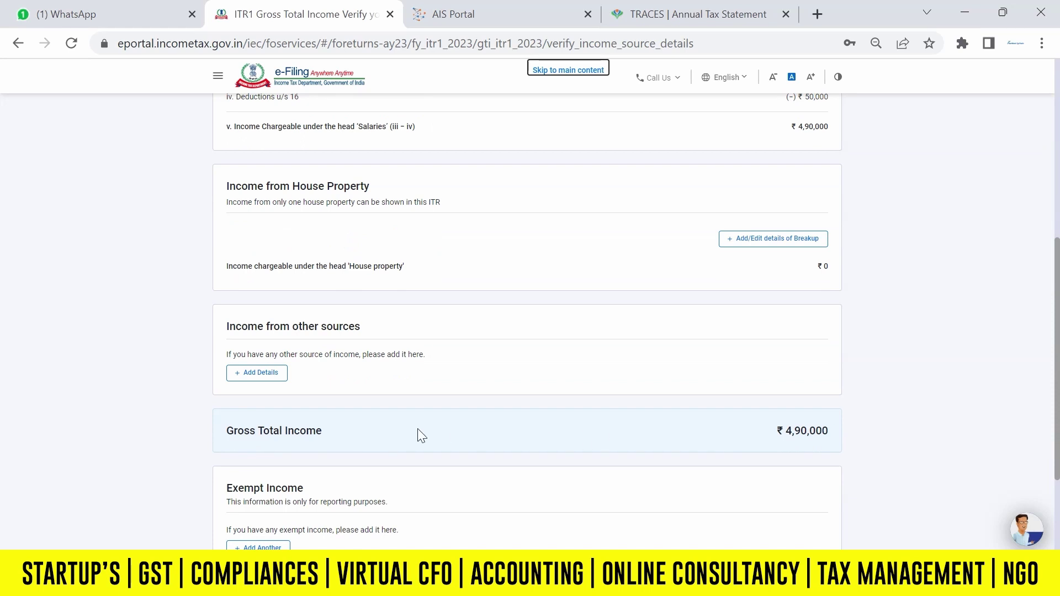
left_click(279, 372)
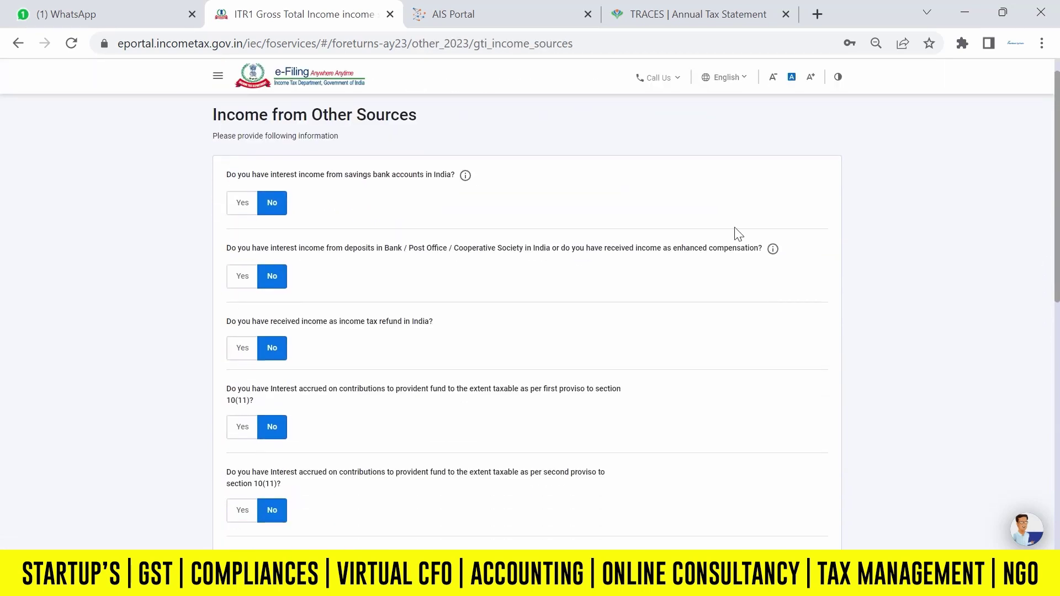
left_click(242, 202)
left_click(268, 237)
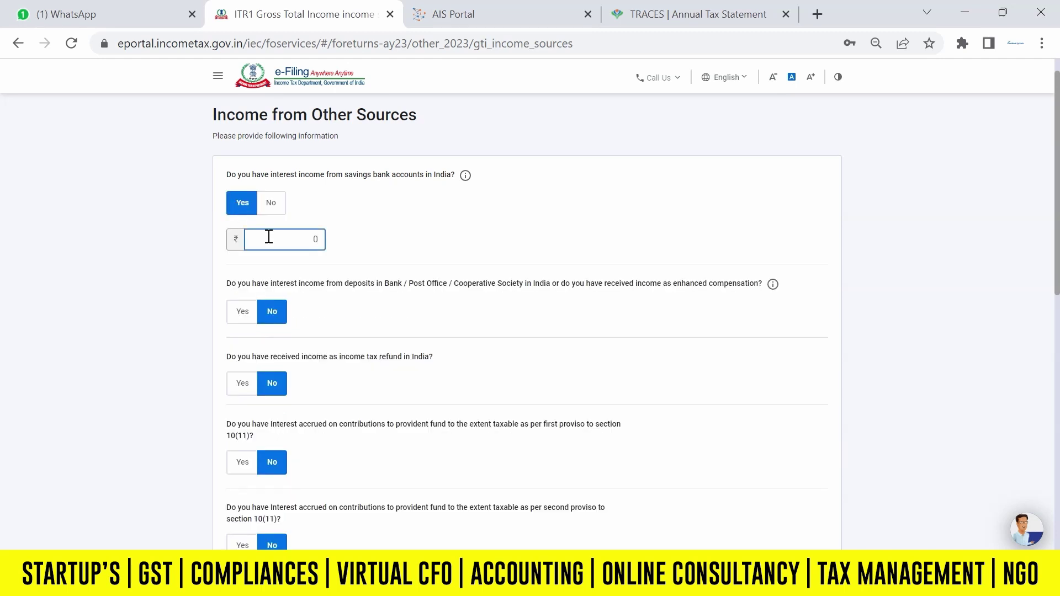
type("123")
key("Tab")
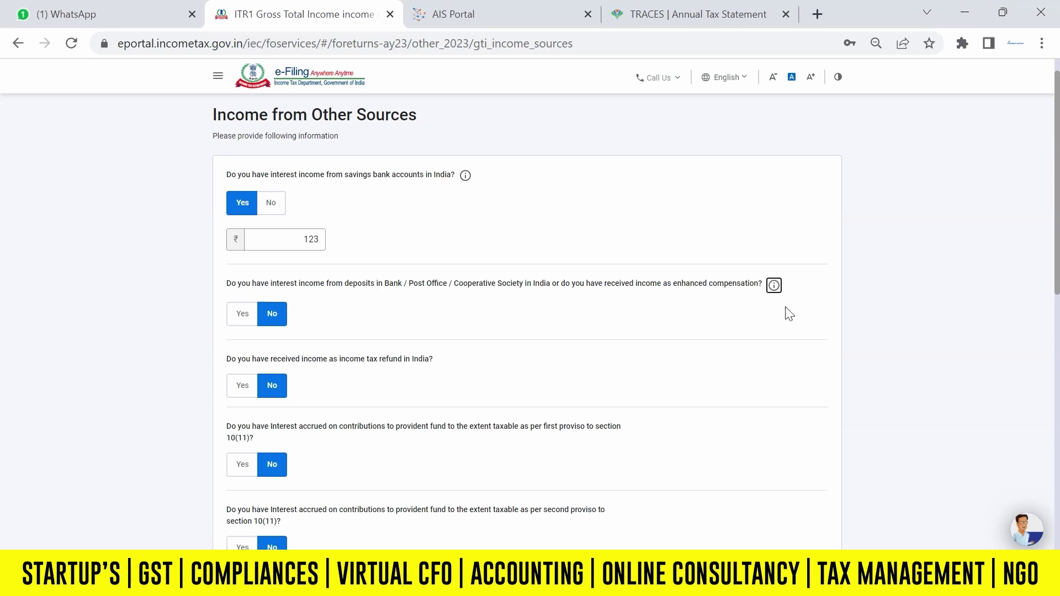
Submit the other-sources details and confirm Gross Total Income of ₹4,90,123.
left_click_drag(1059, 264, 1058, 297)
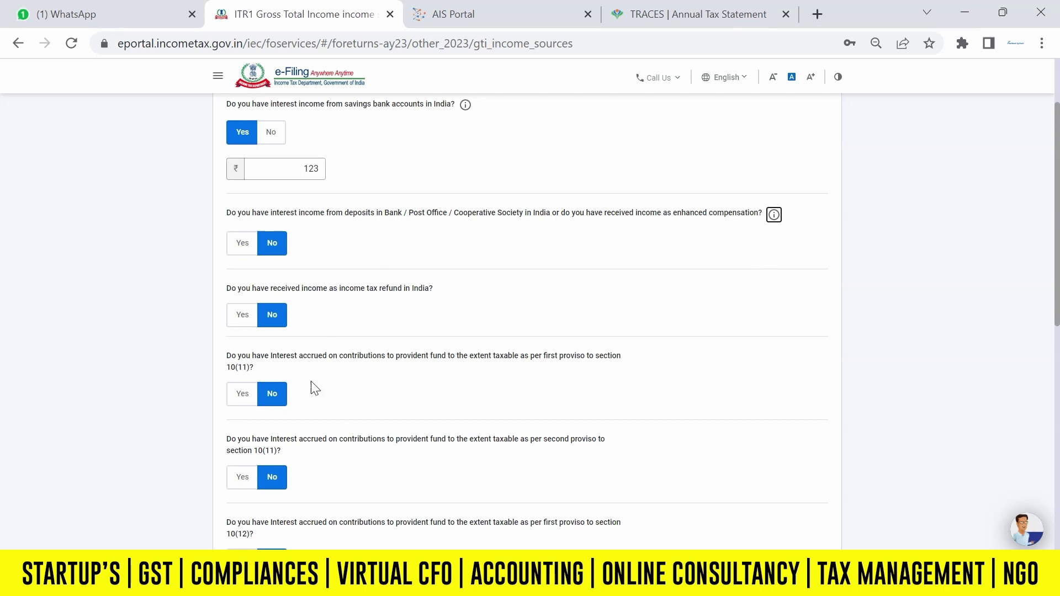
scroll(711, 243, "down", 3)
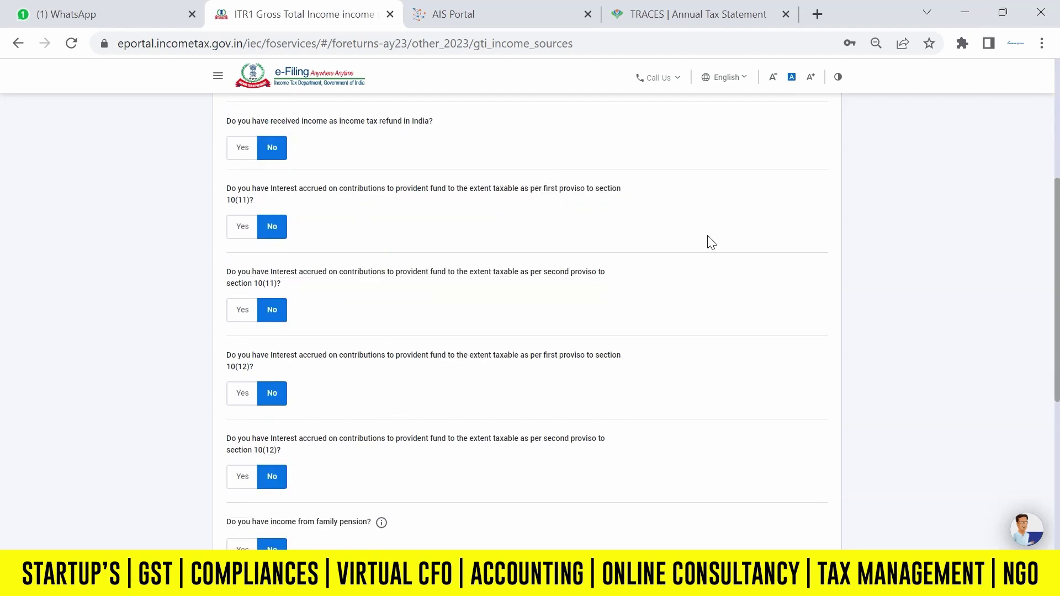
left_click_drag(1057, 301, 1058, 354)
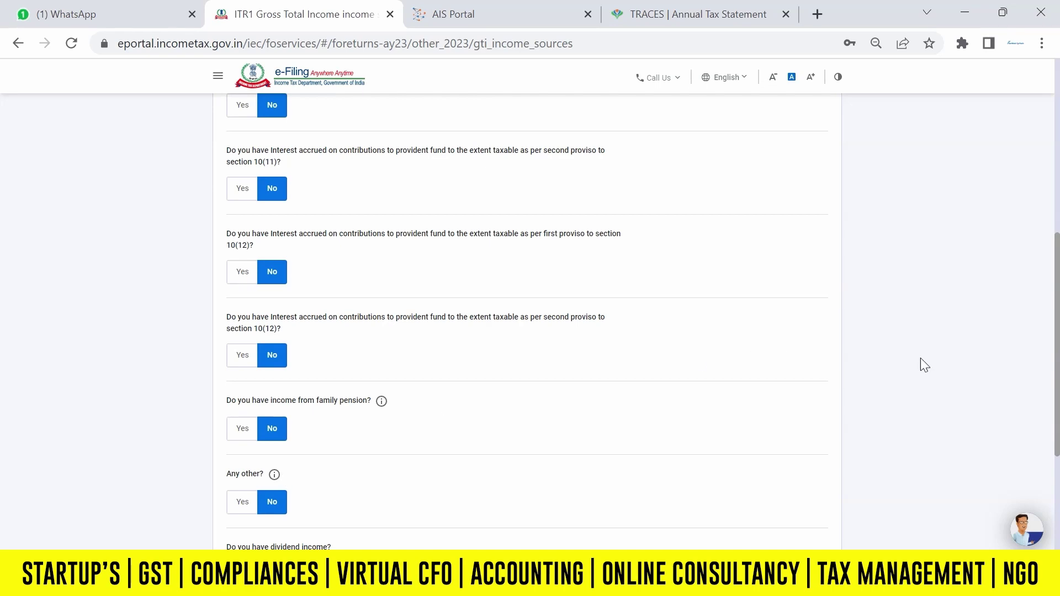
left_click_drag(1058, 365, 1057, 430)
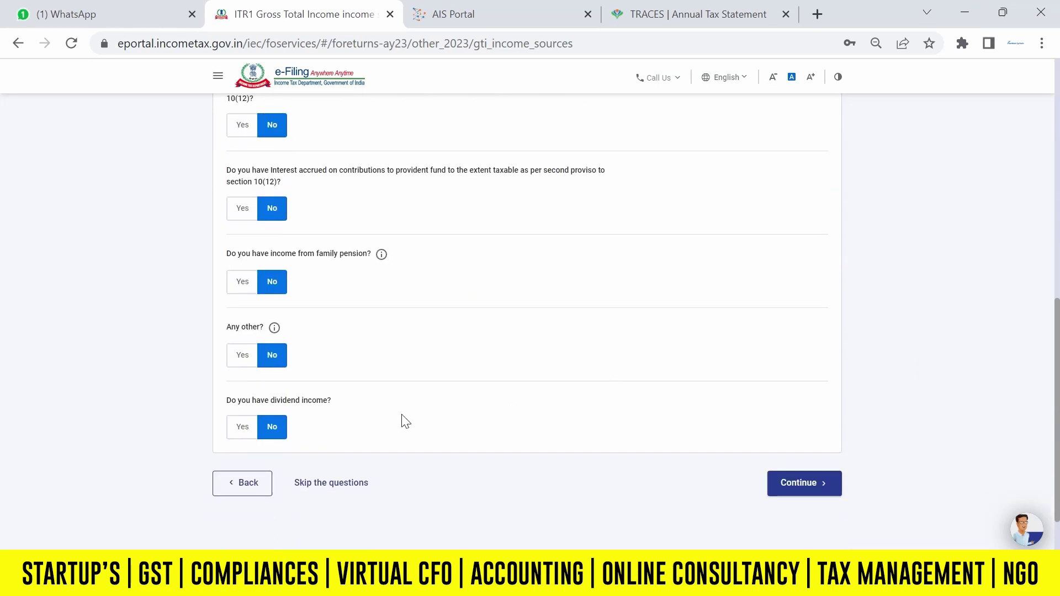
left_click_drag(1057, 387, 1057, 426)
left_click(804, 414)
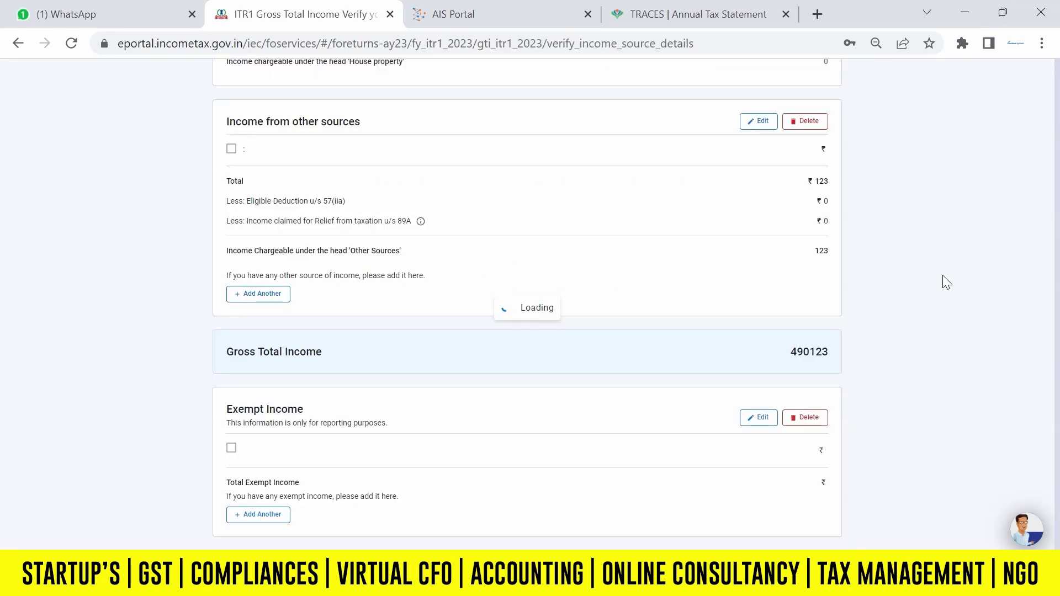
left_click_drag(1056, 246, 1057, 425)
scroll(963, 445, "down", 3)
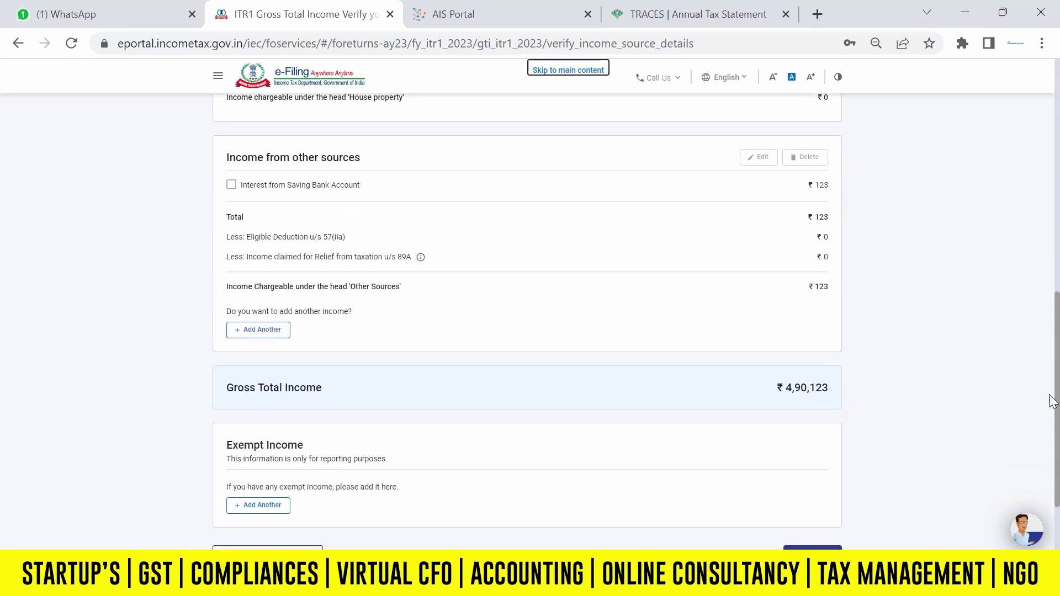
scroll(728, 411, "down", 1)
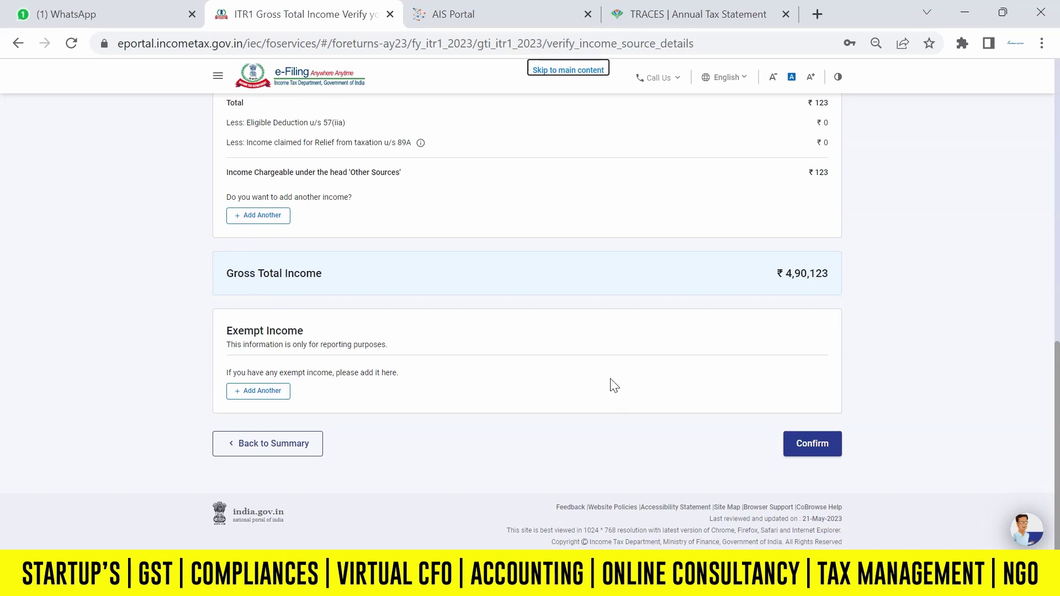
left_click(817, 449)
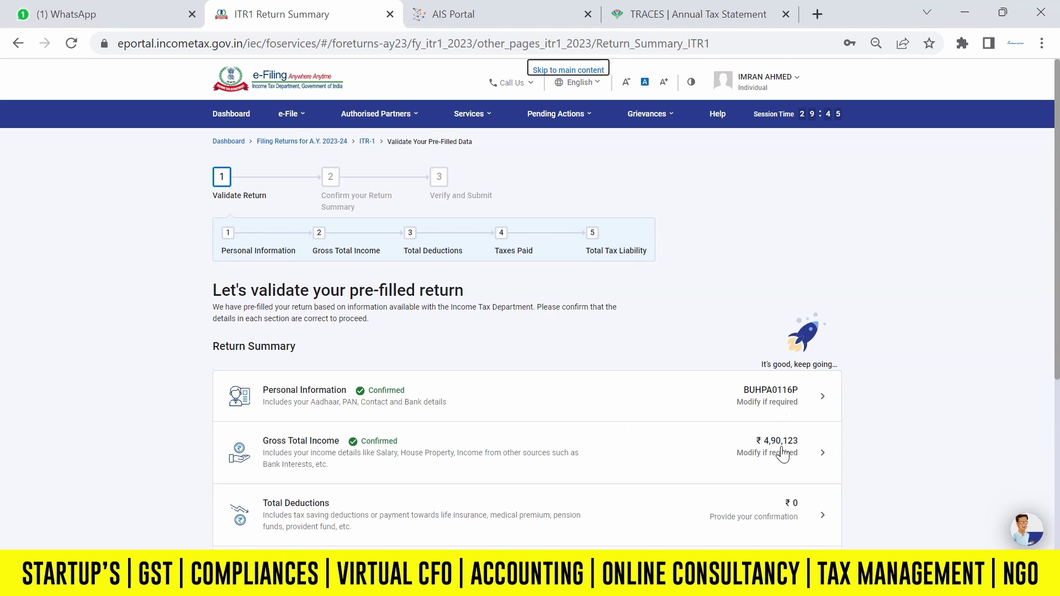
In Total Deductions, answer yes to claiming the 80TTA savings interest deduction and continue.
scroll(1056, 282, "down", 4)
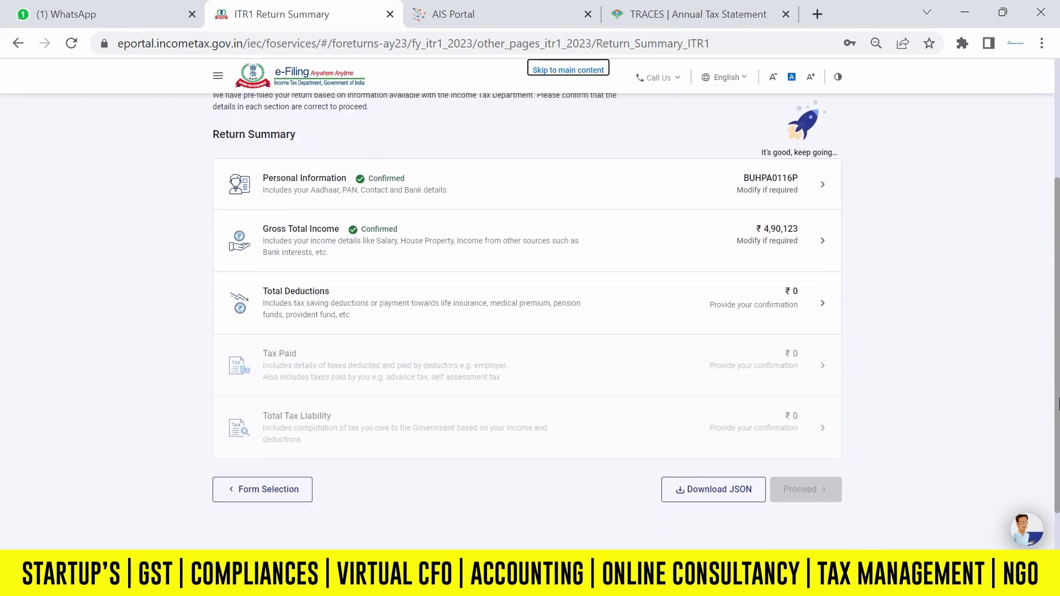
left_click(597, 309)
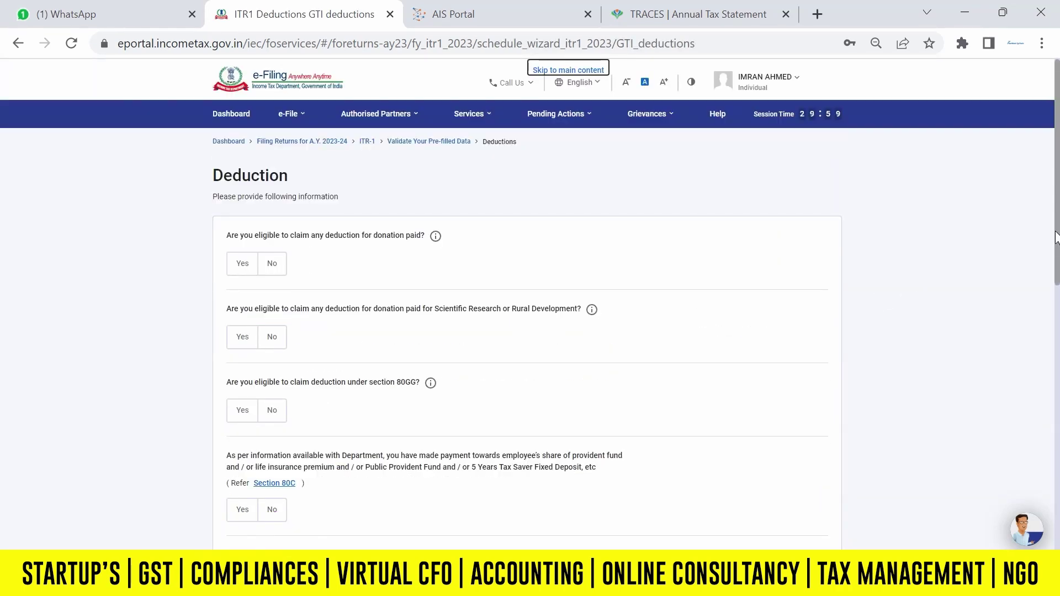
scroll(1057, 268, "down", 1)
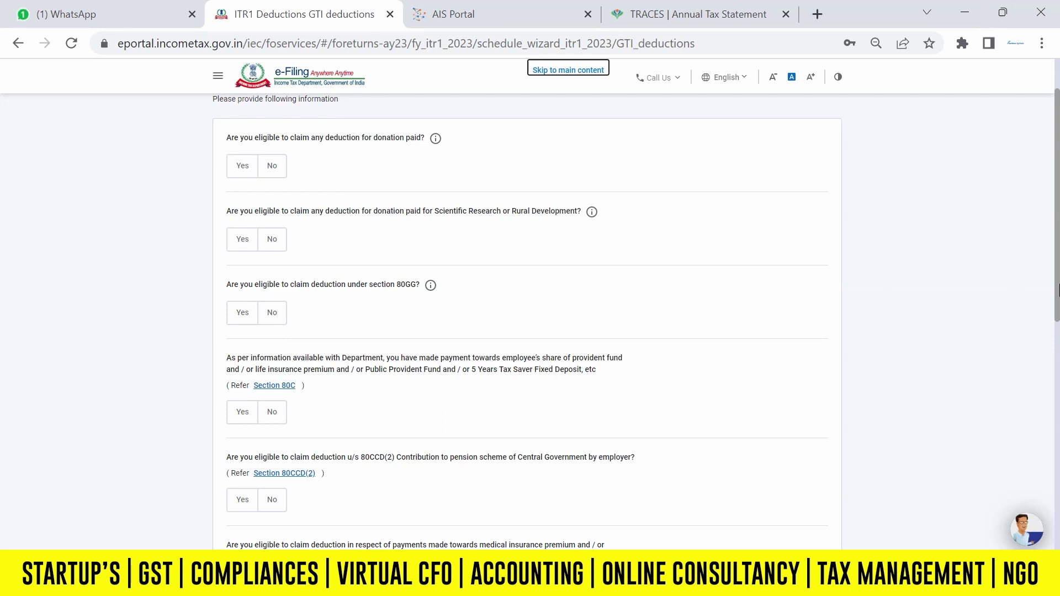
scroll(1057, 348, "down", 2)
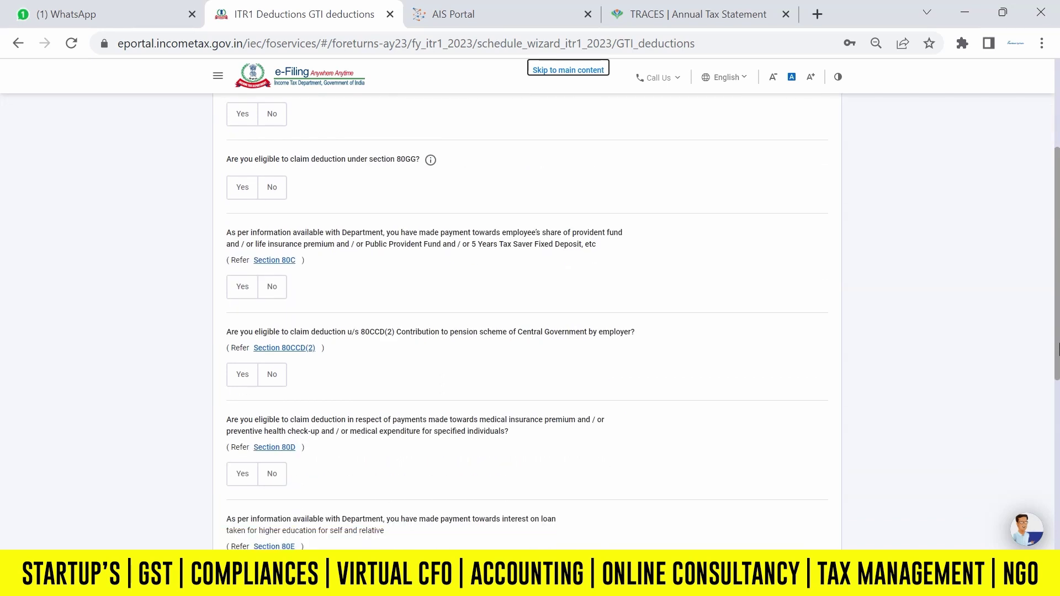
scroll(1058, 348, "up", 1)
scroll(1059, 348, "down", 1)
left_click_drag(1059, 348, 1059, 444)
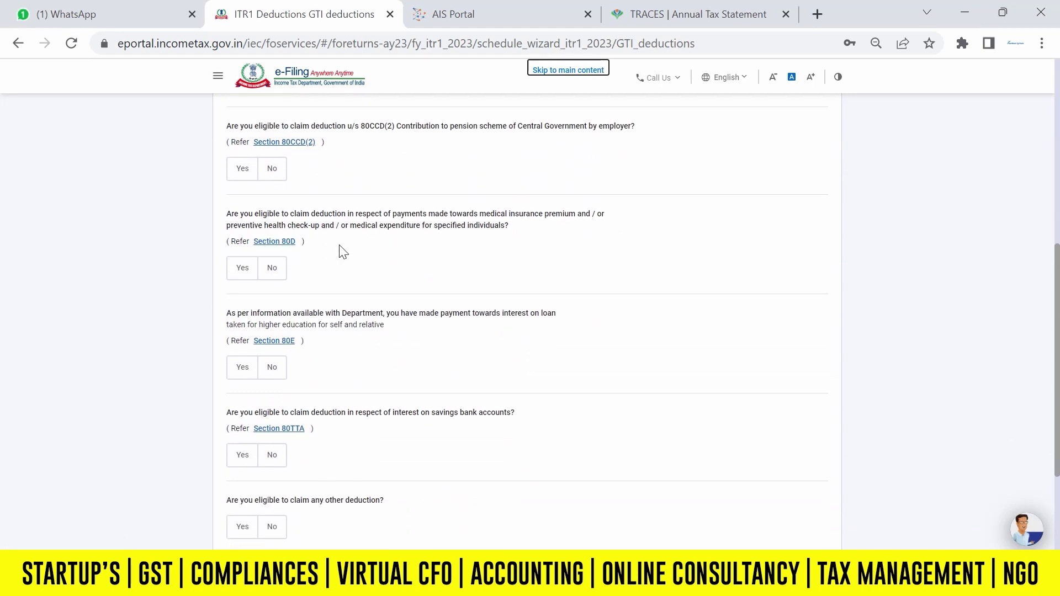
scroll(1057, 400, "down", 2)
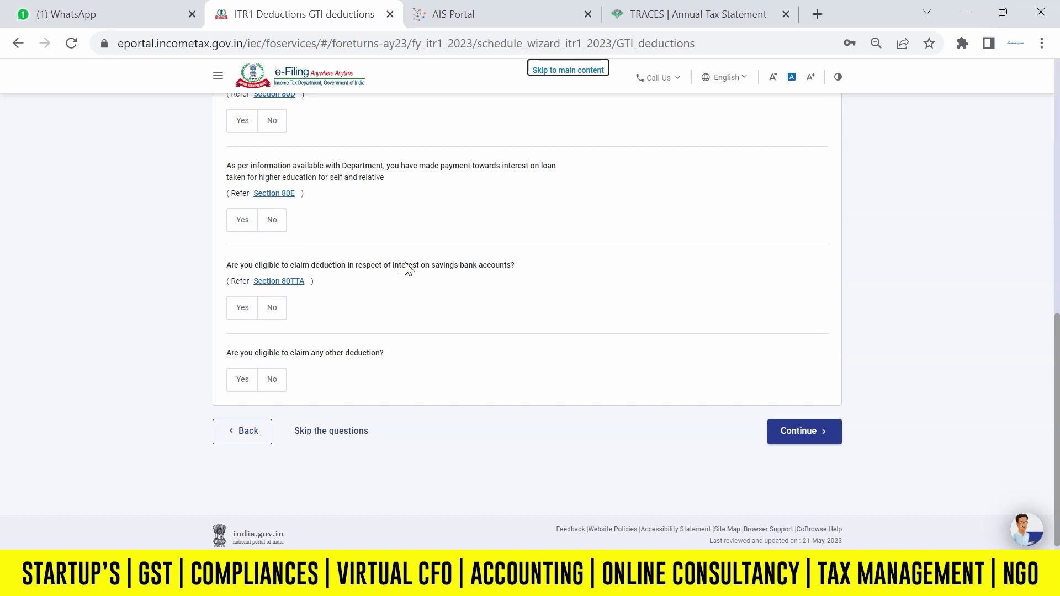
left_click(238, 310)
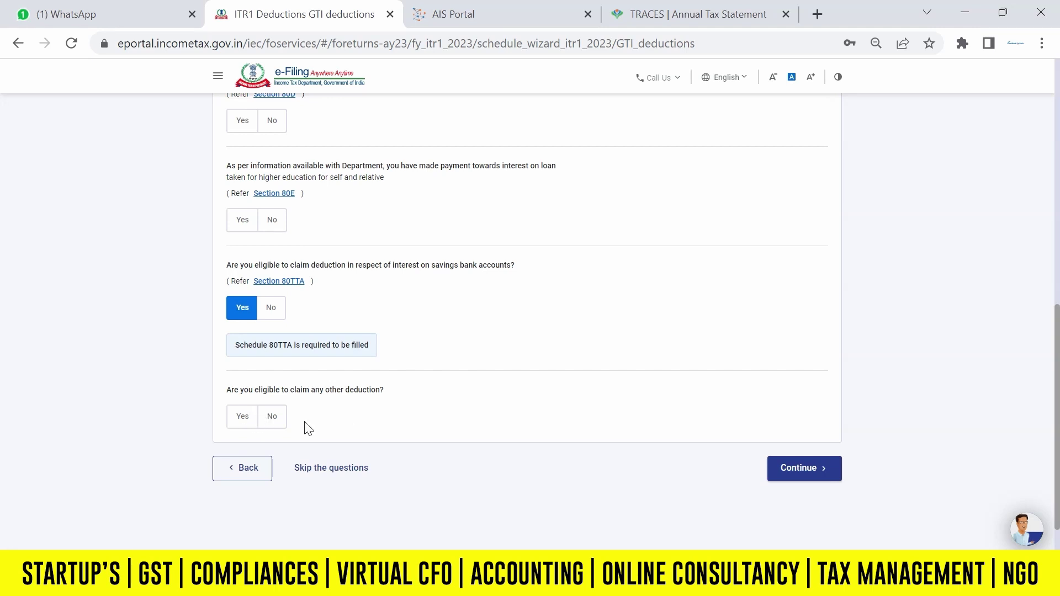
left_click(768, 468)
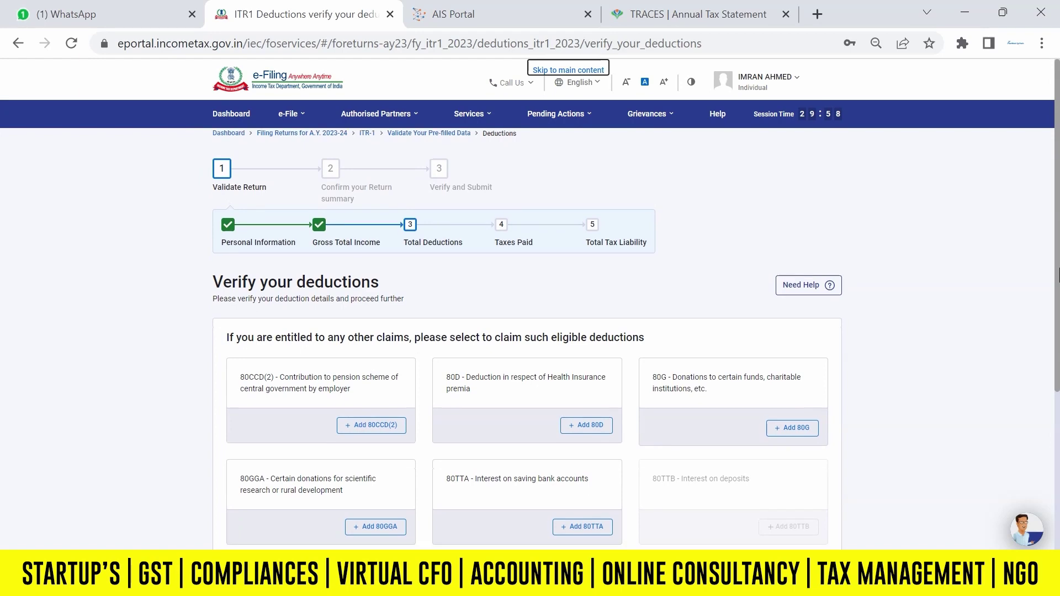
Add an 80TTA deduction of ₹123 for savings bank interest and confirm deductions.
scroll(1010, 249, "down", 5)
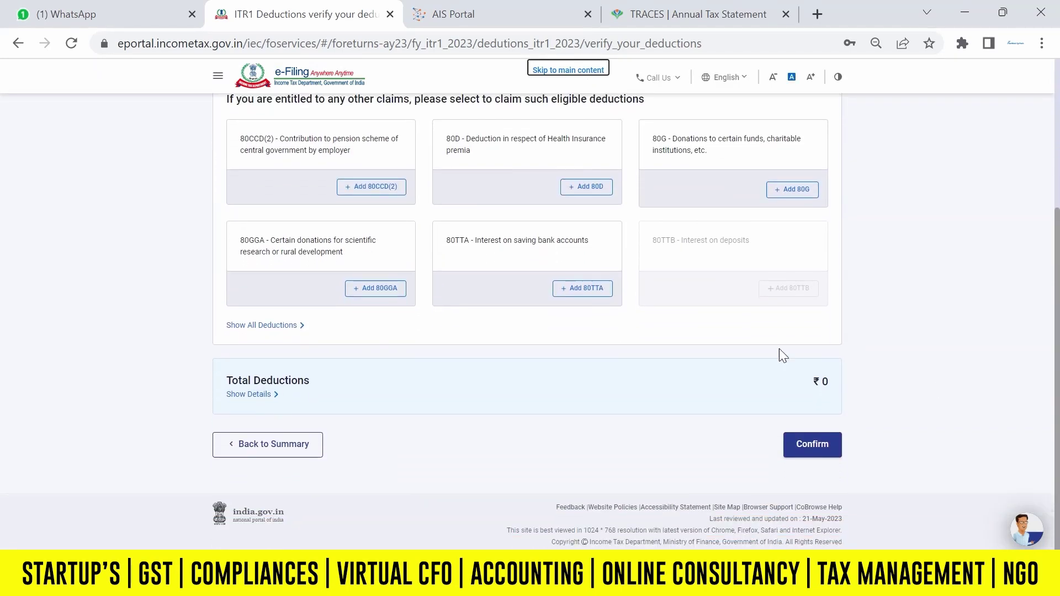
left_click(604, 290)
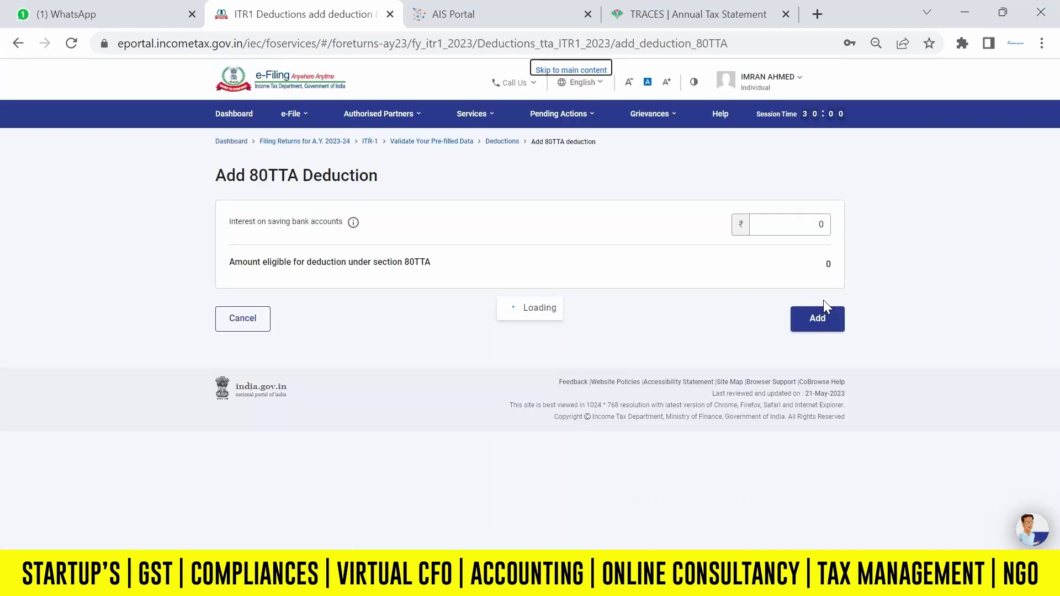
left_click(796, 226)
key("BackSpace")
type("123")
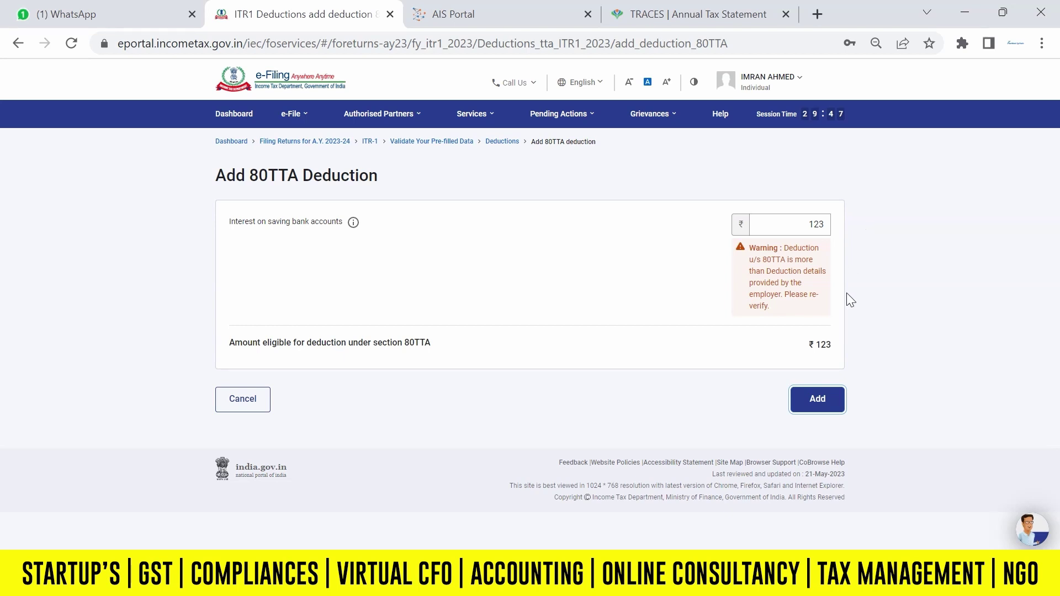
left_click(830, 402)
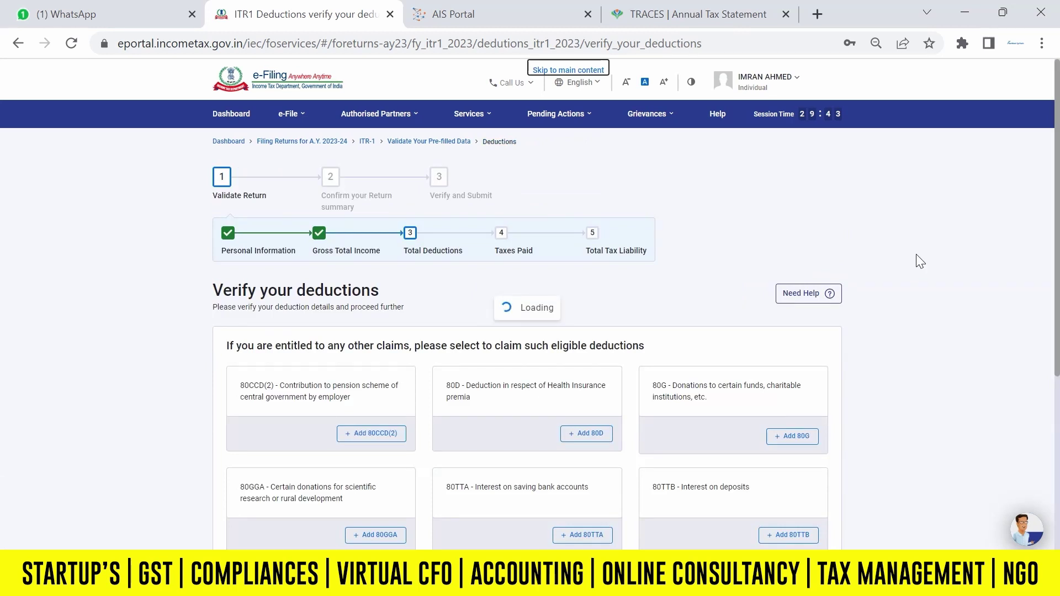
left_click_drag(1059, 227, 1059, 475)
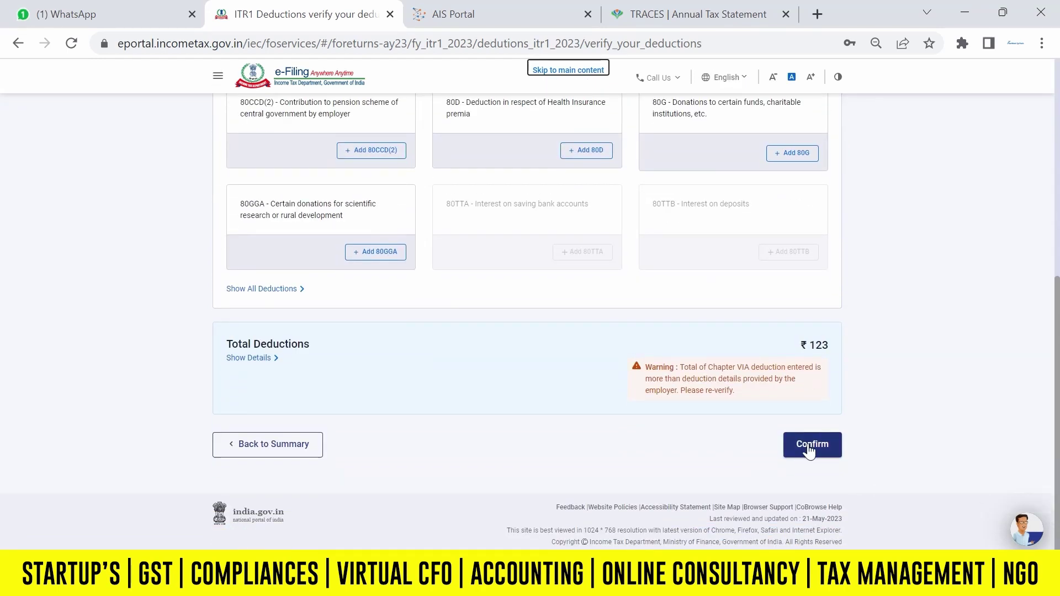
left_click(807, 443)
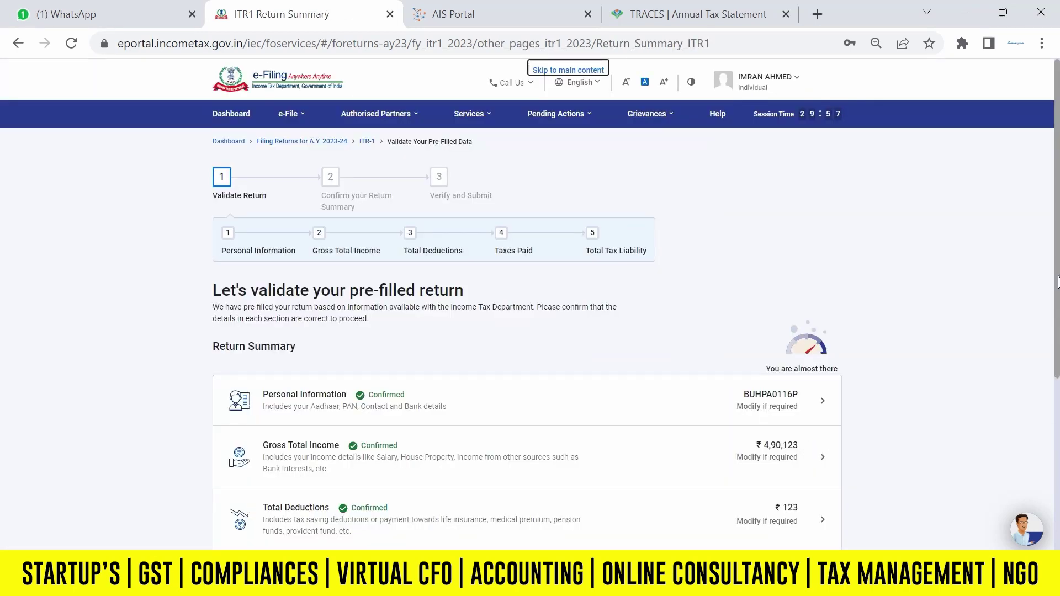
Review Tax Paid, including the Advance tax details, and confirm taxes paid of ₹0.
scroll(718, 359, "down", 5)
left_click(678, 344)
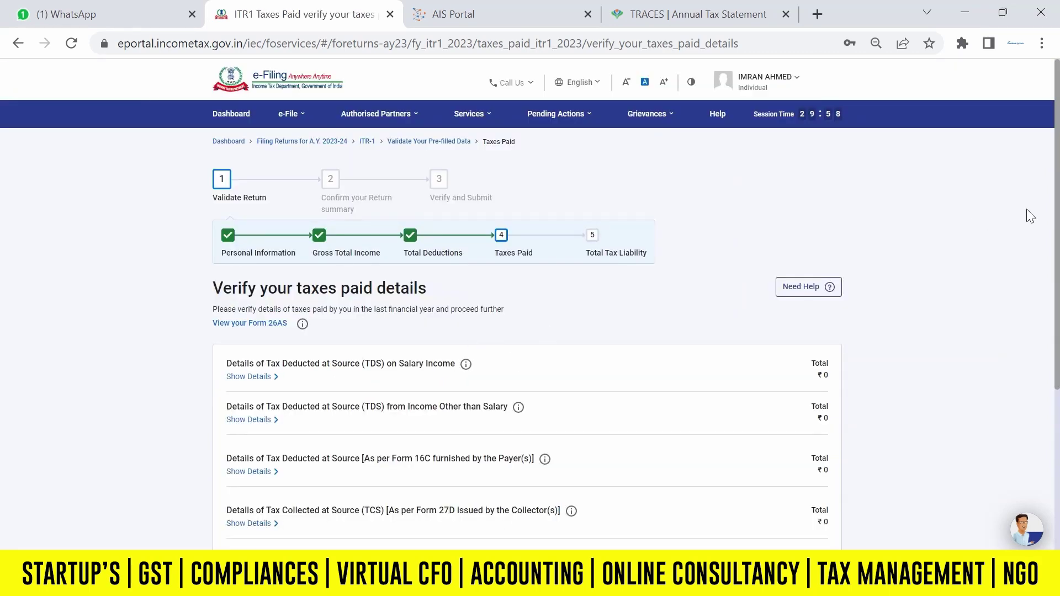
scroll(700, 286, "down", 3)
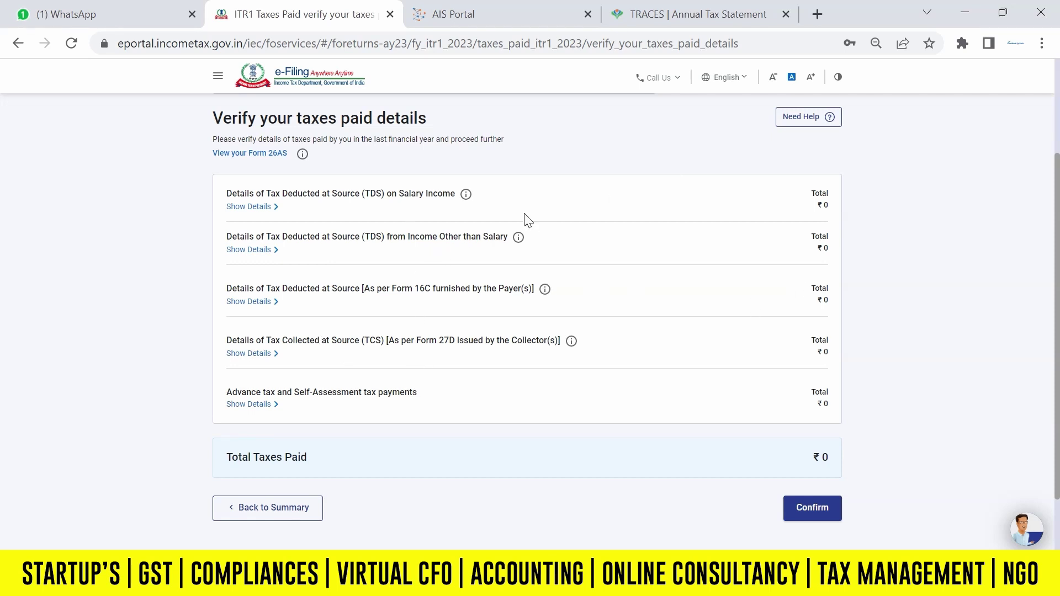
left_click(254, 407)
scroll(796, 349, "down", 2)
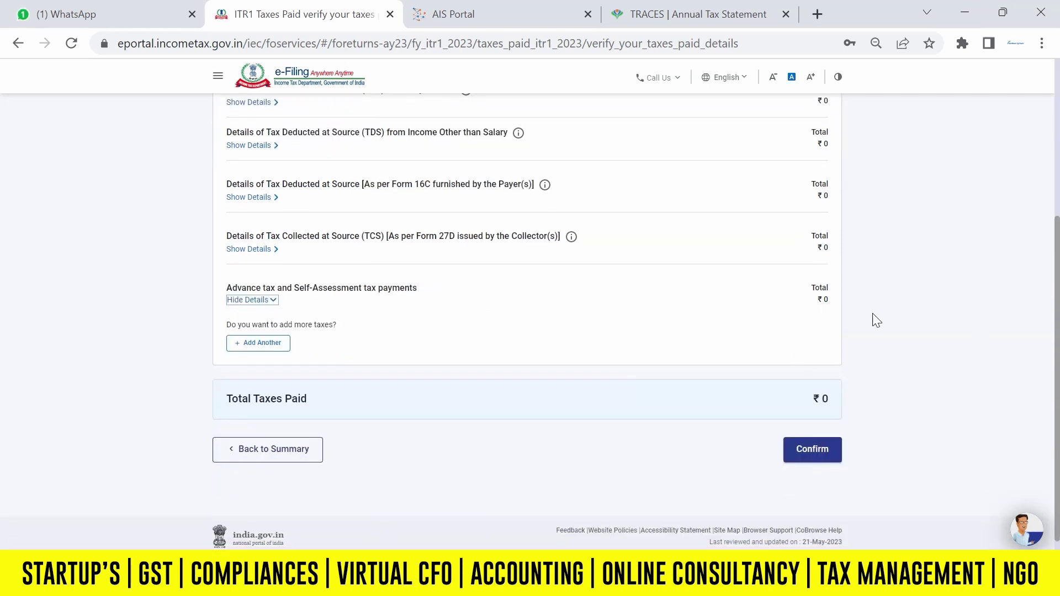
left_click(814, 451)
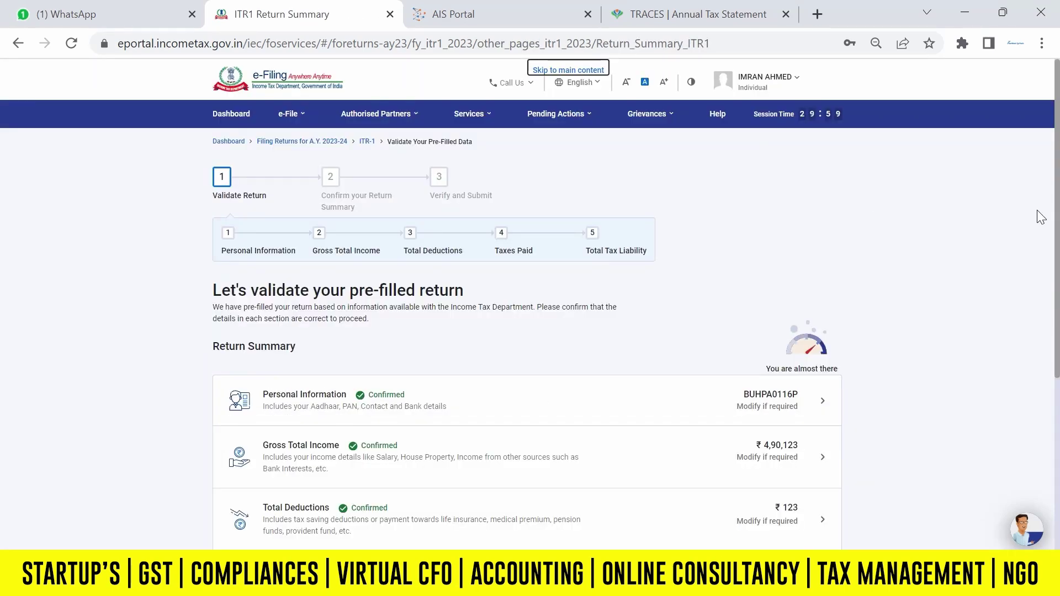
Review the Total Tax Liability computation and confirm nil liability after the ₹12,000 rebate.
scroll(1037, 216, "down", 5)
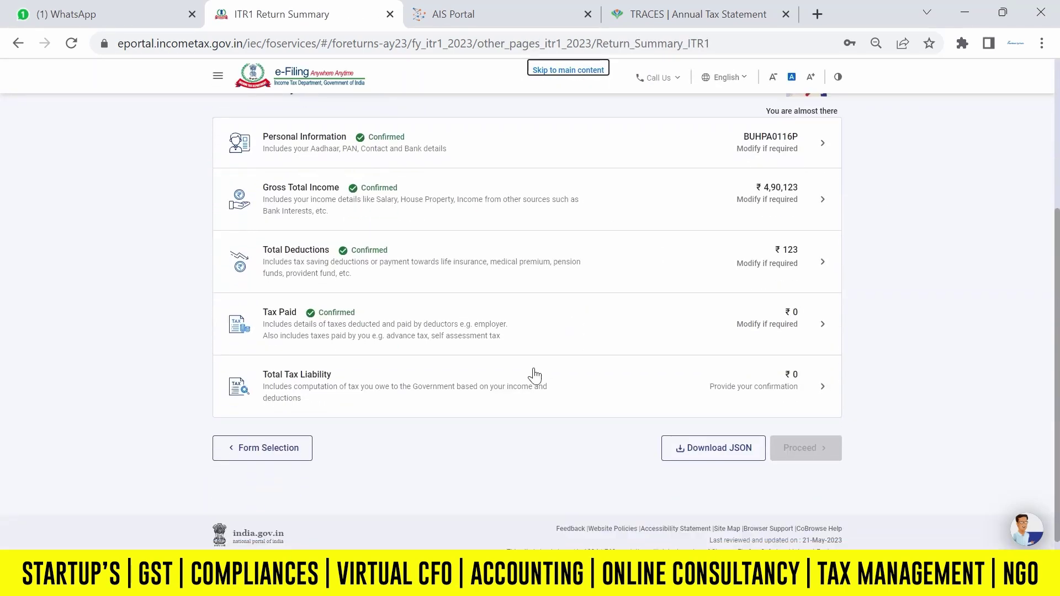
left_click(362, 386)
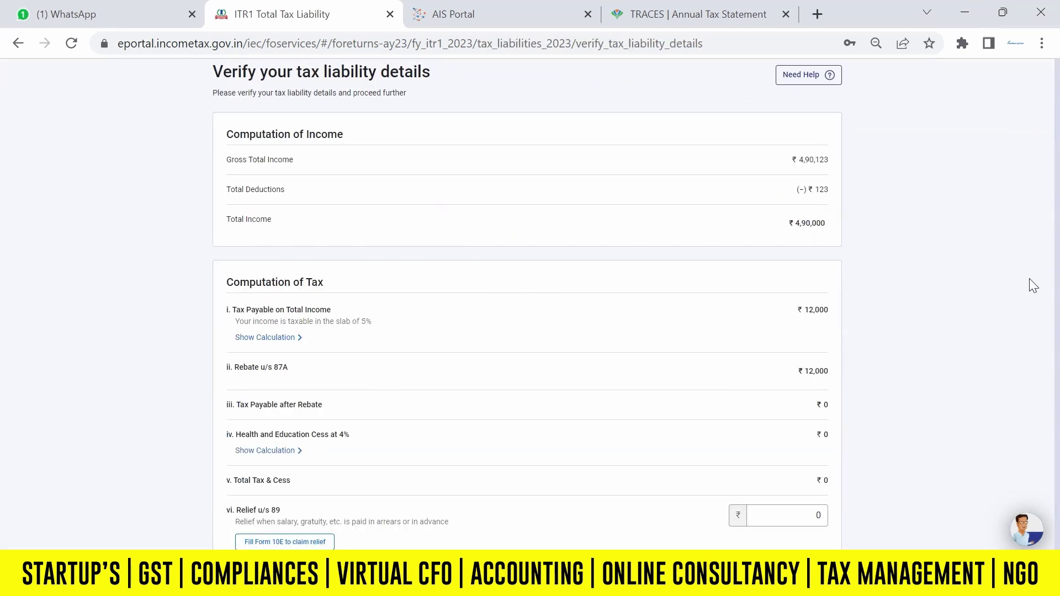
scroll(790, 271, "down", 5)
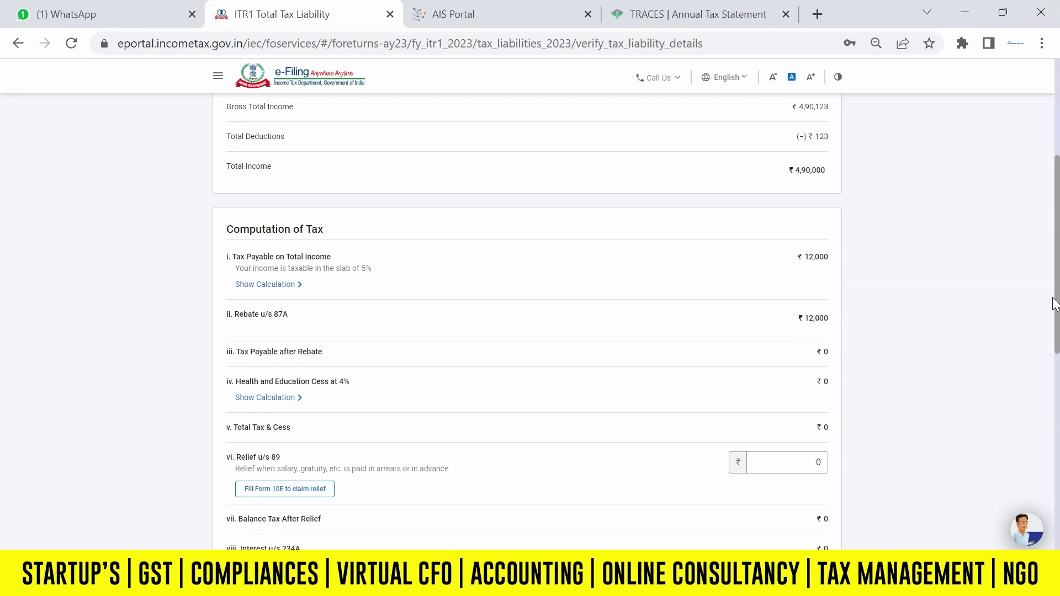
left_click_drag(1058, 304, 1059, 481)
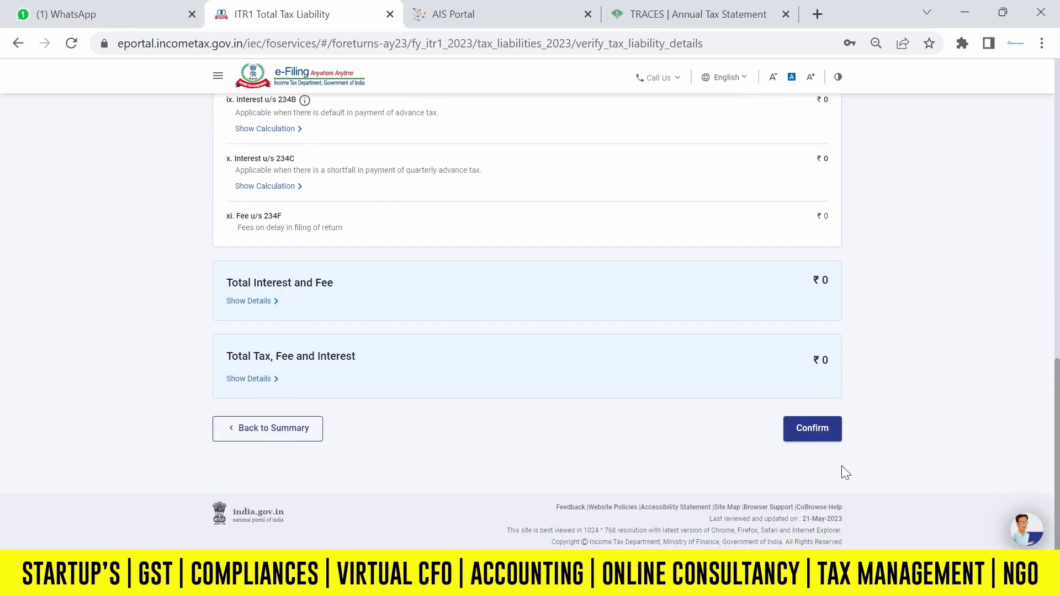
left_click(807, 454)
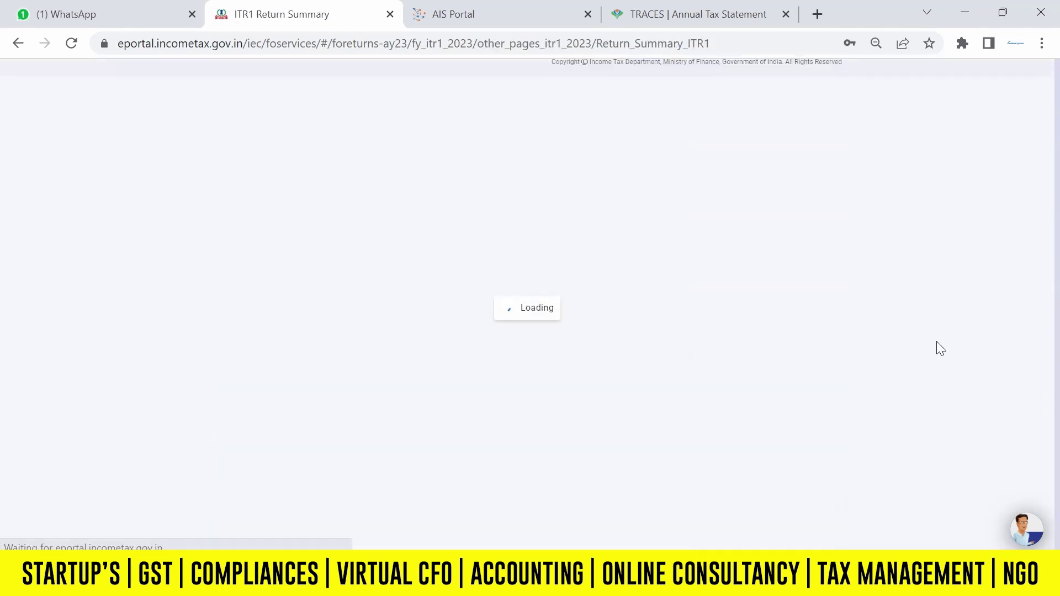
left_click_drag(1058, 301, 1059, 442)
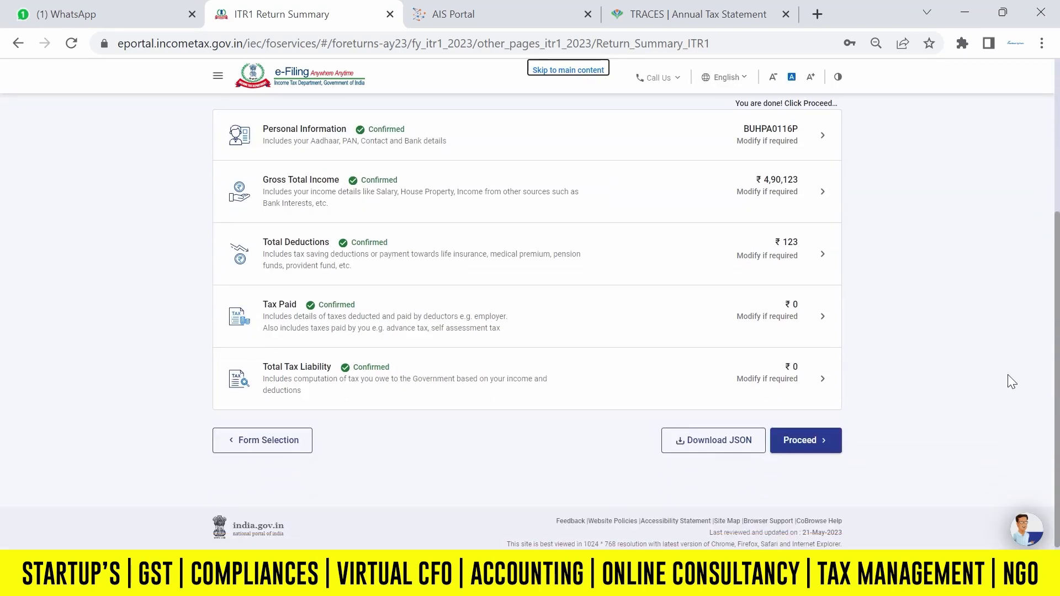
Proceed from the confirmed summary to the tax summary showing ₹0 payable.
left_click(810, 441)
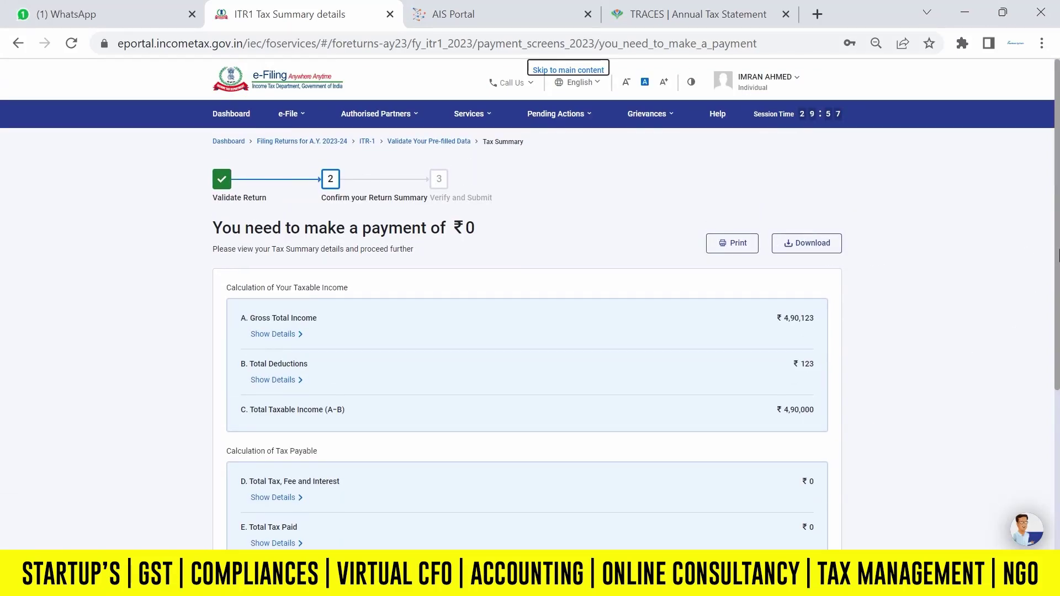
triple_click(331, 231)
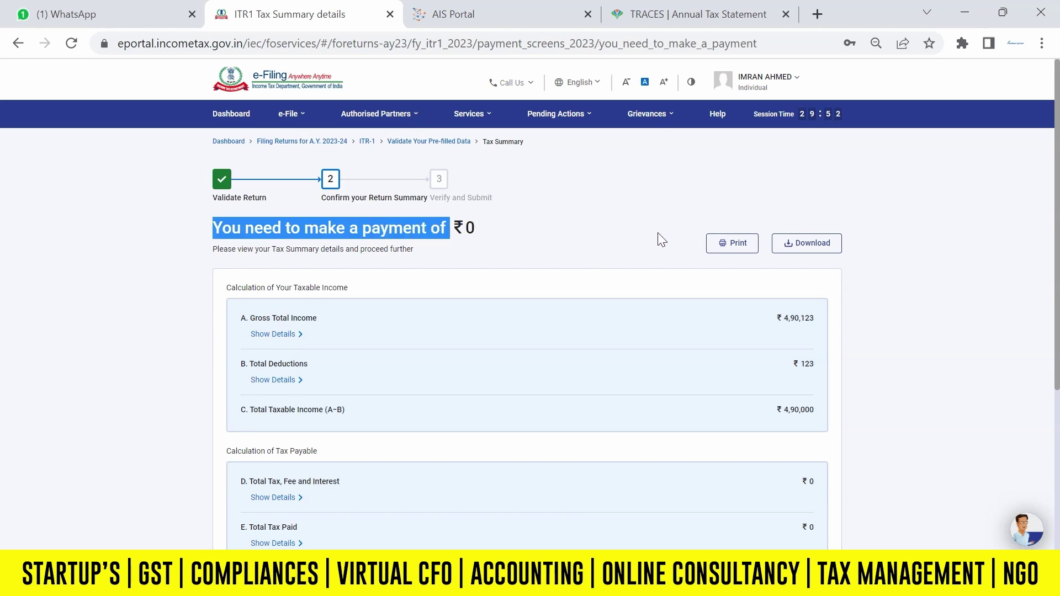
left_click(1035, 254)
scroll(1057, 335, "down", 2)
scroll(1057, 334, "down", 2)
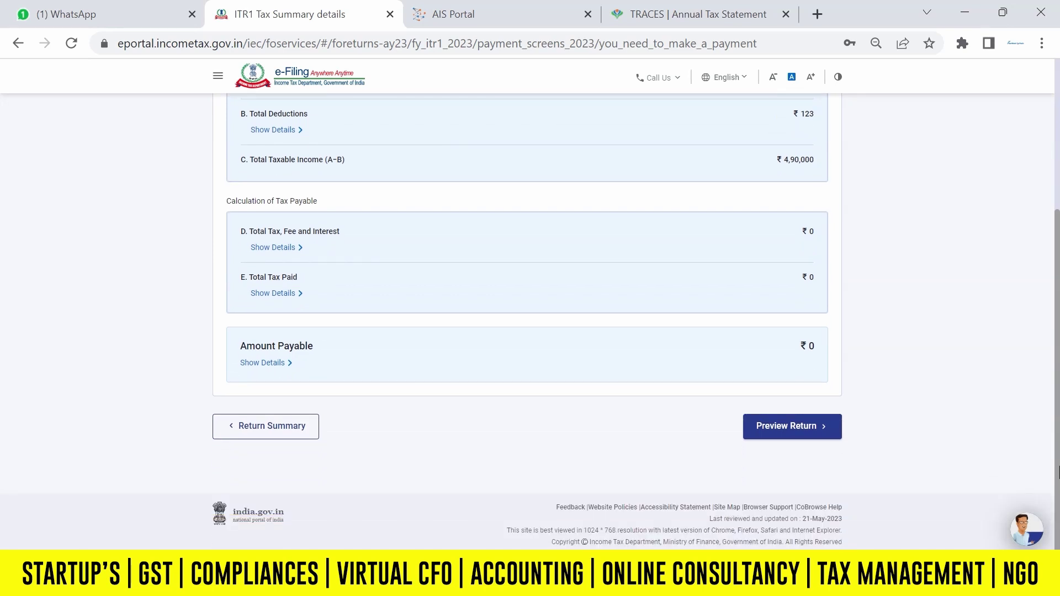
Agree to the declaration and generate the ITR-1 Sahaj return preview.
left_click(795, 429)
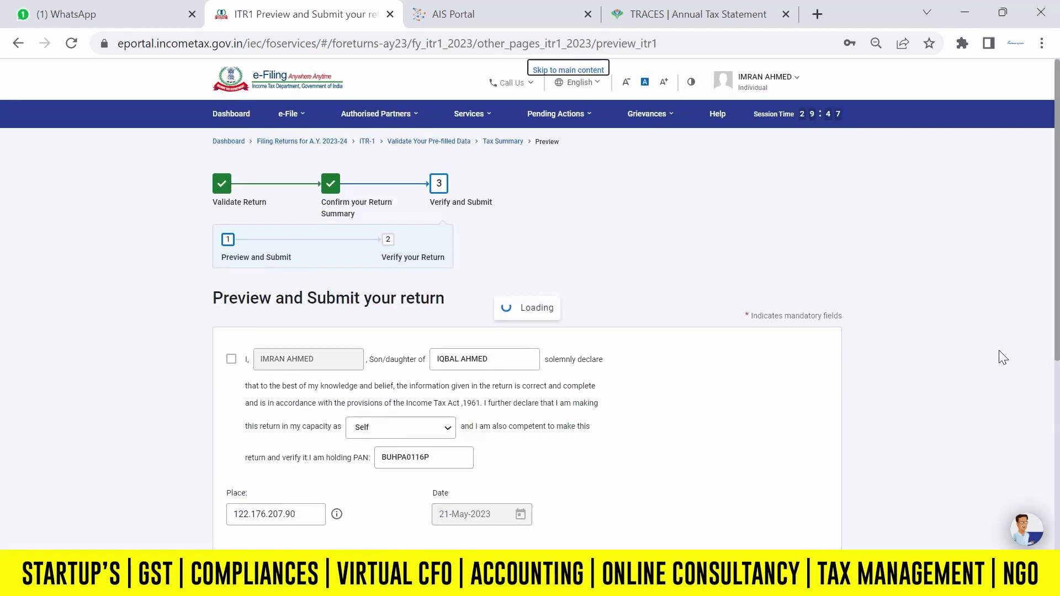
left_click(231, 362)
scroll(629, 289, "down", 4)
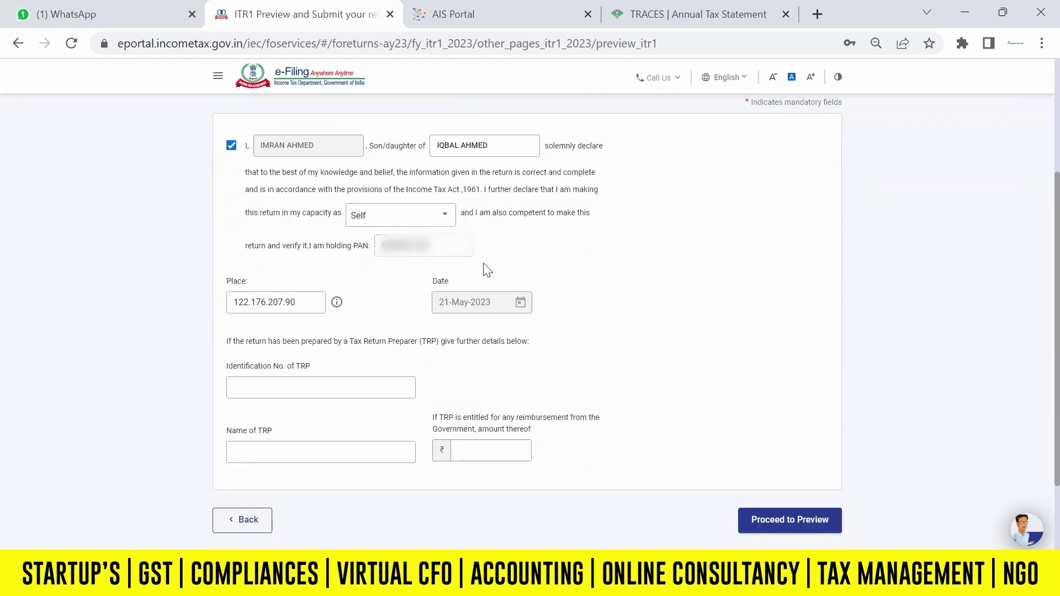
left_click(791, 529)
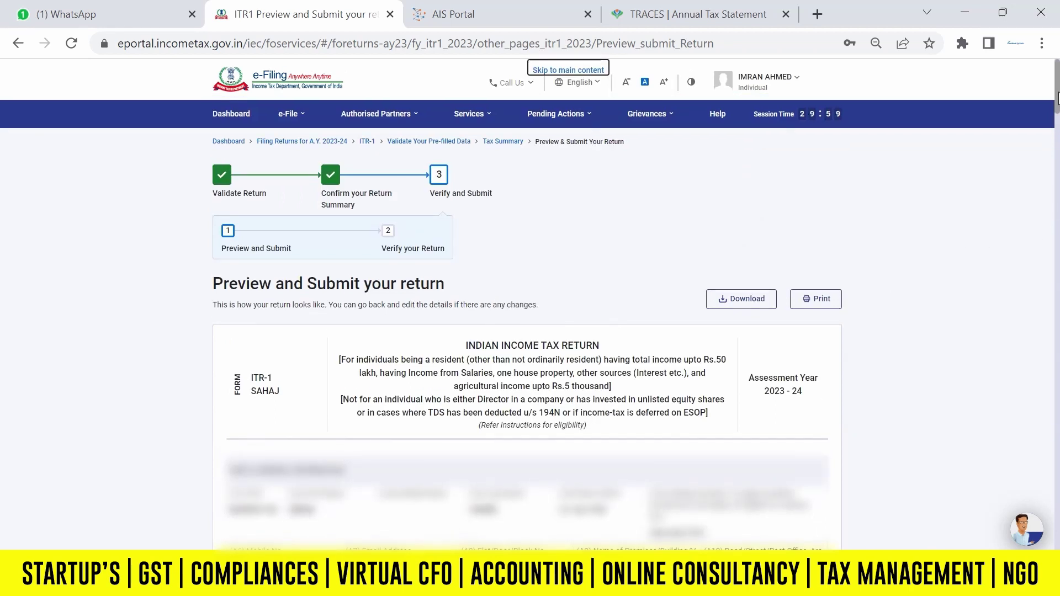
Validate the ITR-1 return with no errors and move on to verification.
scroll(1059, 98, "down", 1)
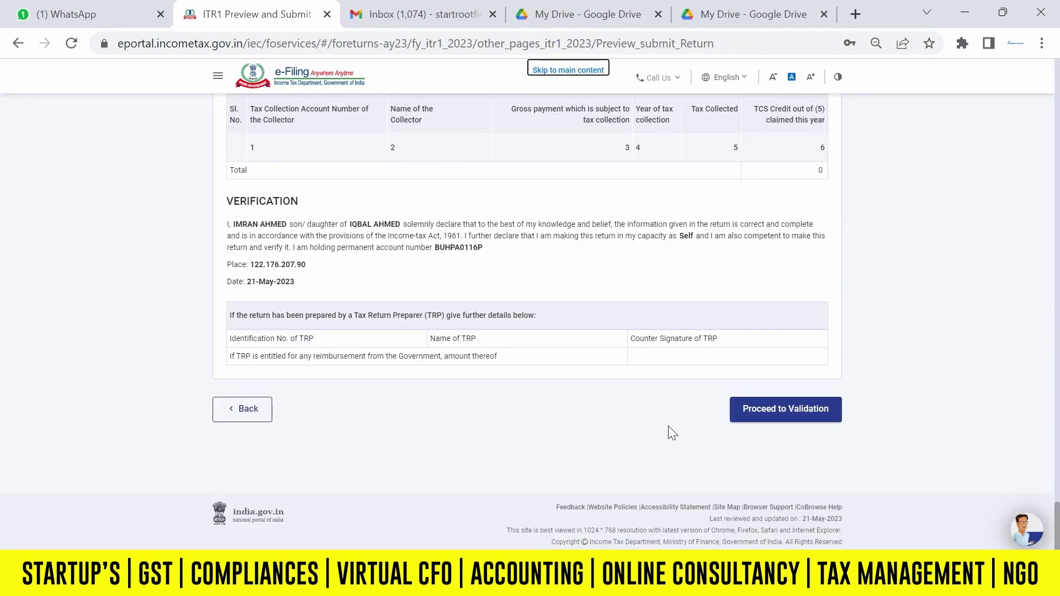
left_click(773, 415)
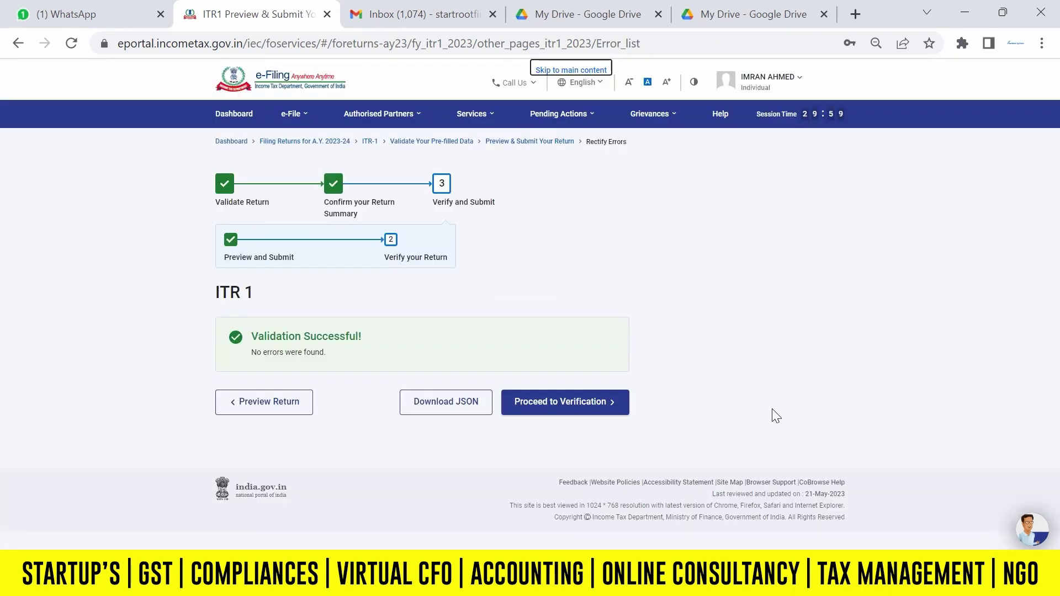
left_click(560, 403)
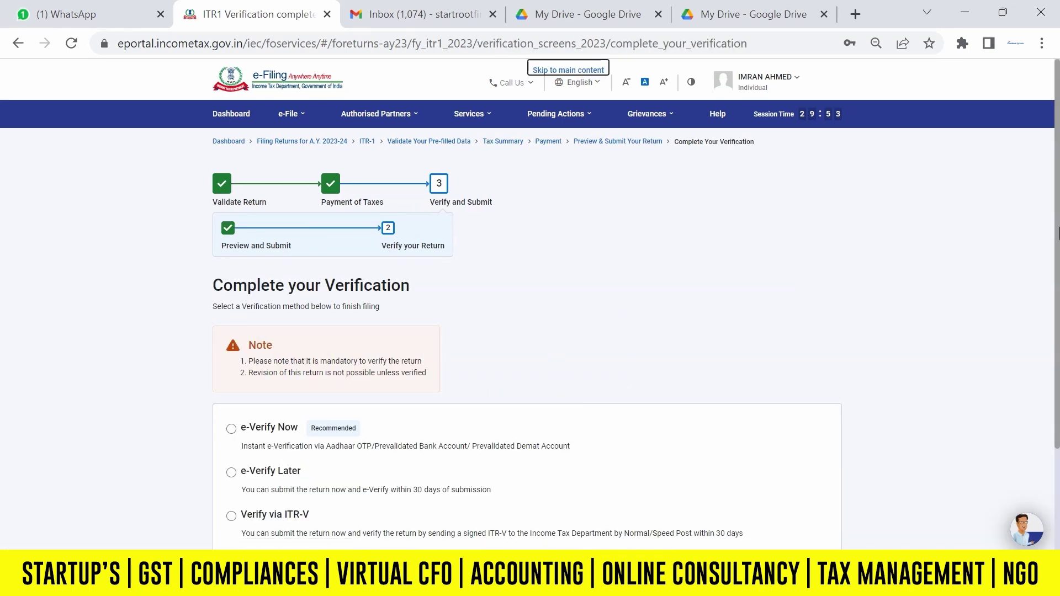
Choose e-Verify Now using OTP on the Aadhaar-registered mobile number.
scroll(419, 276, "down", 3)
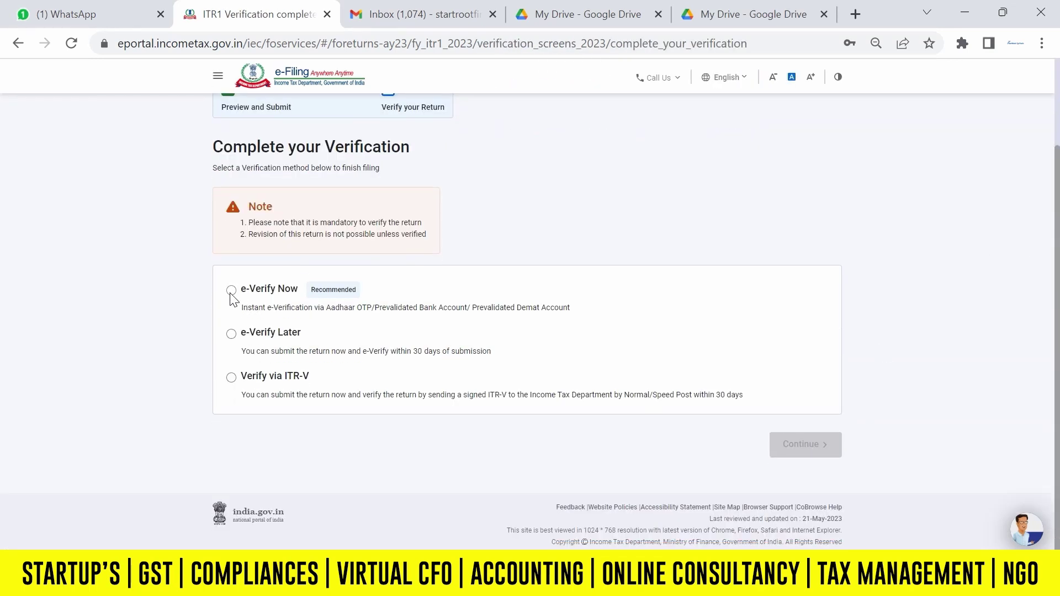
left_click(231, 290)
left_click(793, 446)
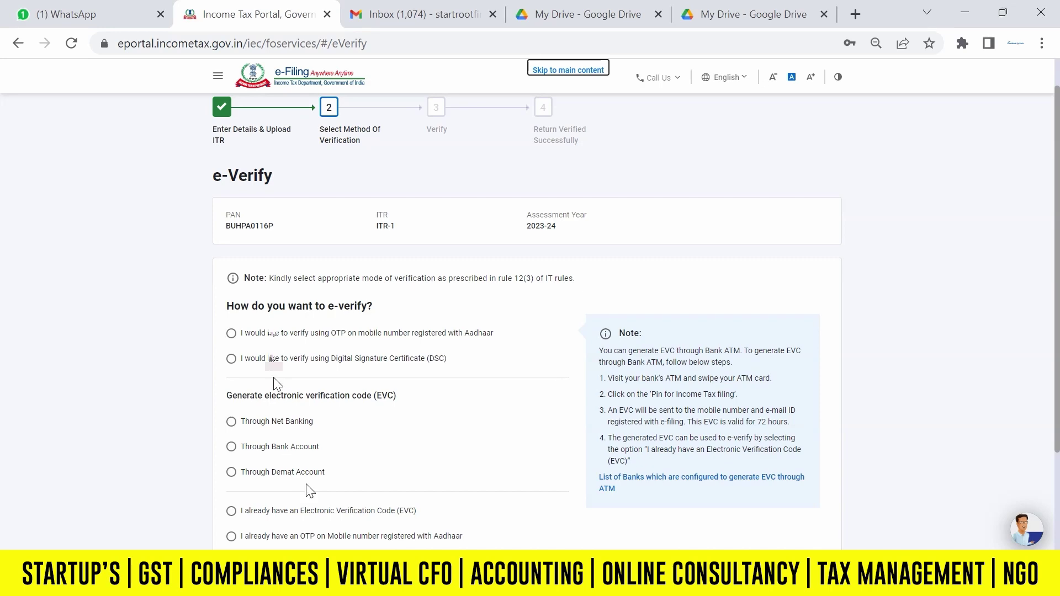
left_click(231, 333)
scroll(943, 418, "down", 3)
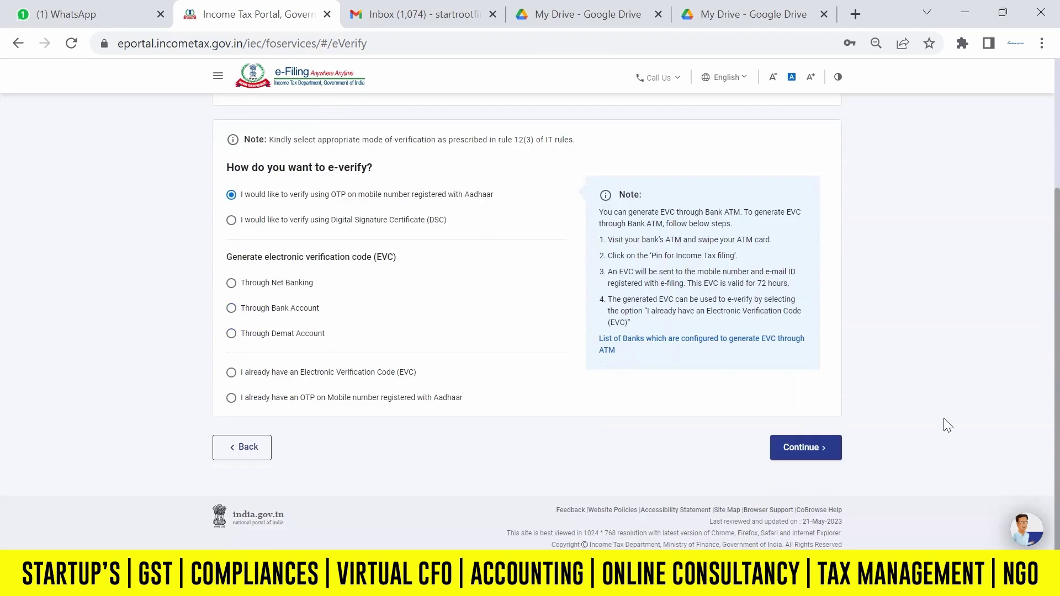
left_click(830, 447)
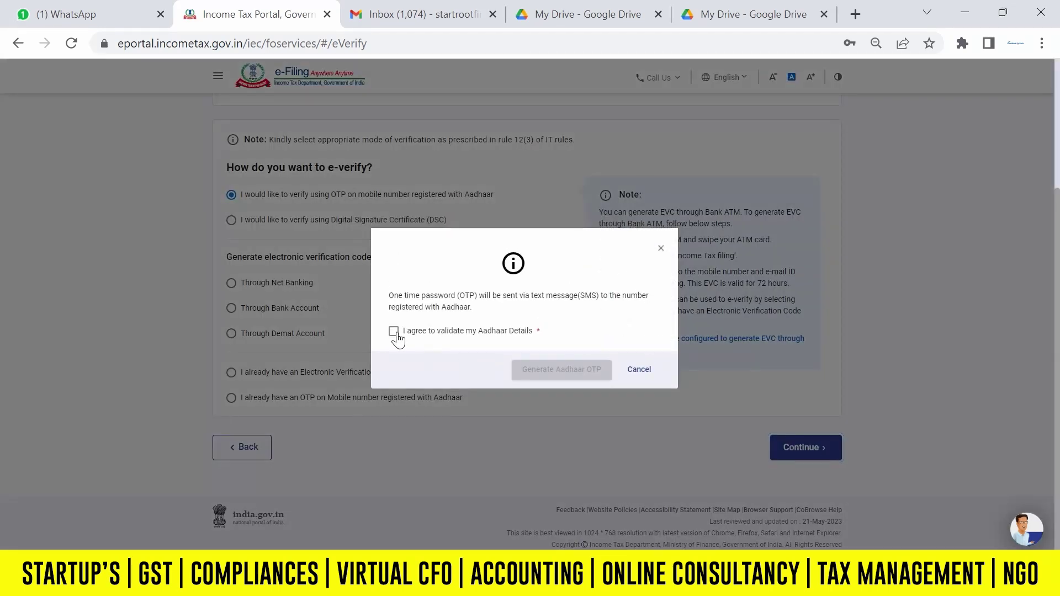